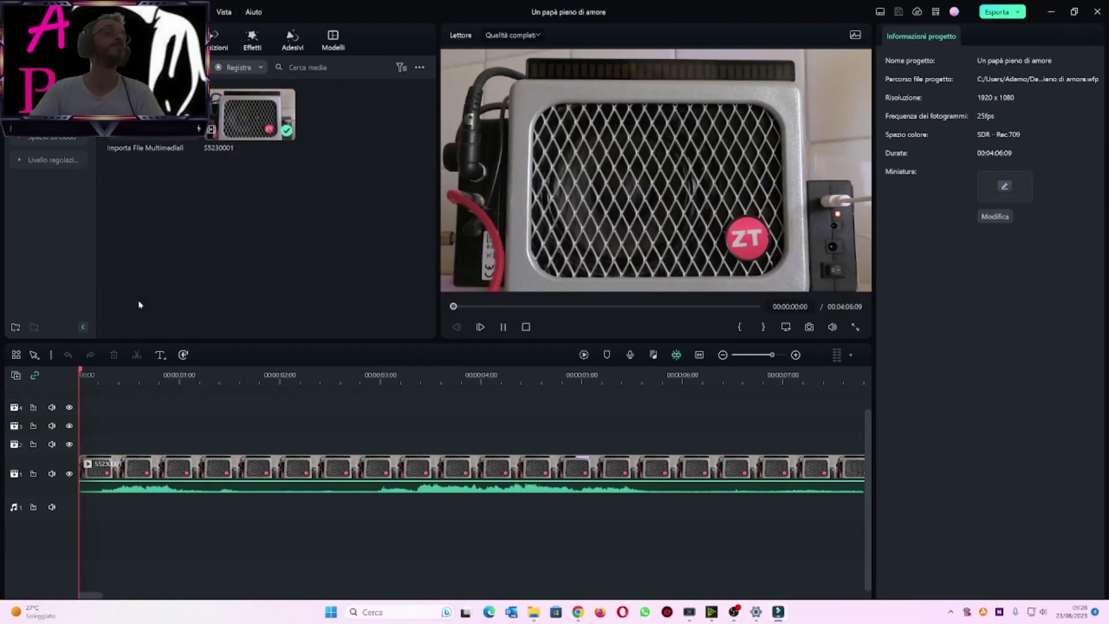
Step: Play the video from the beginning and replay the passage with the "Preso Peso" title
key(space)
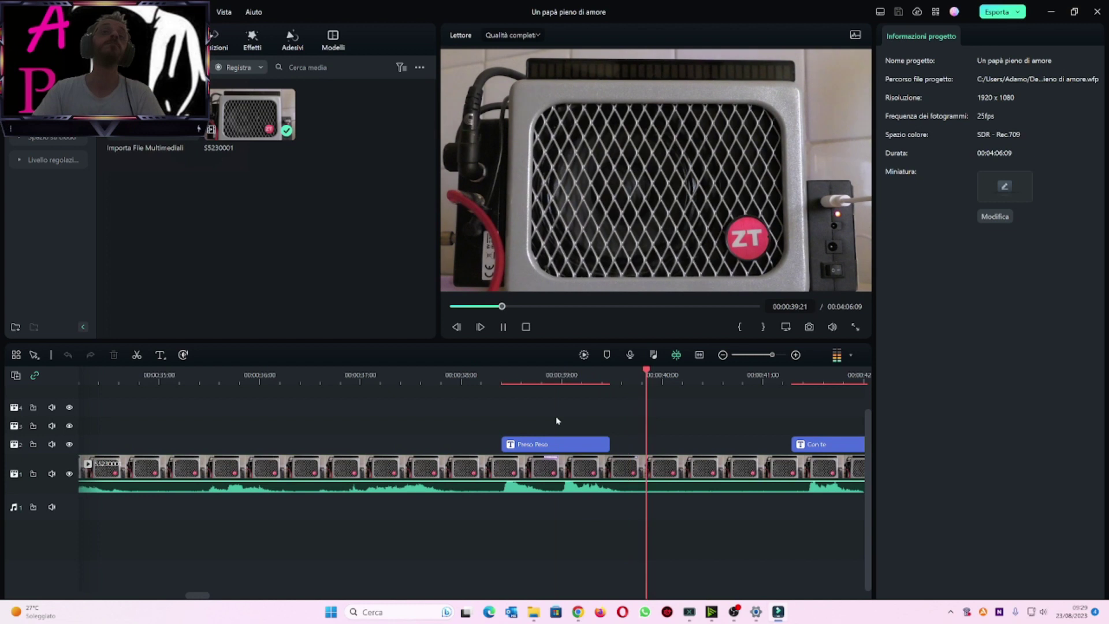
click(485, 374)
key(space)
key(space)
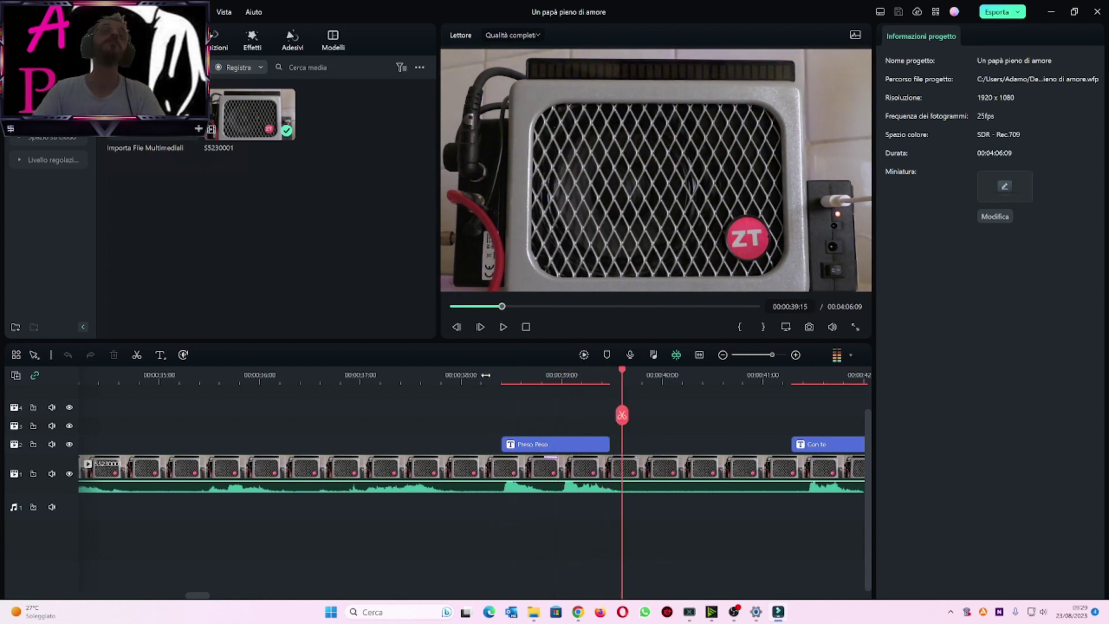
click(493, 374)
key(space)
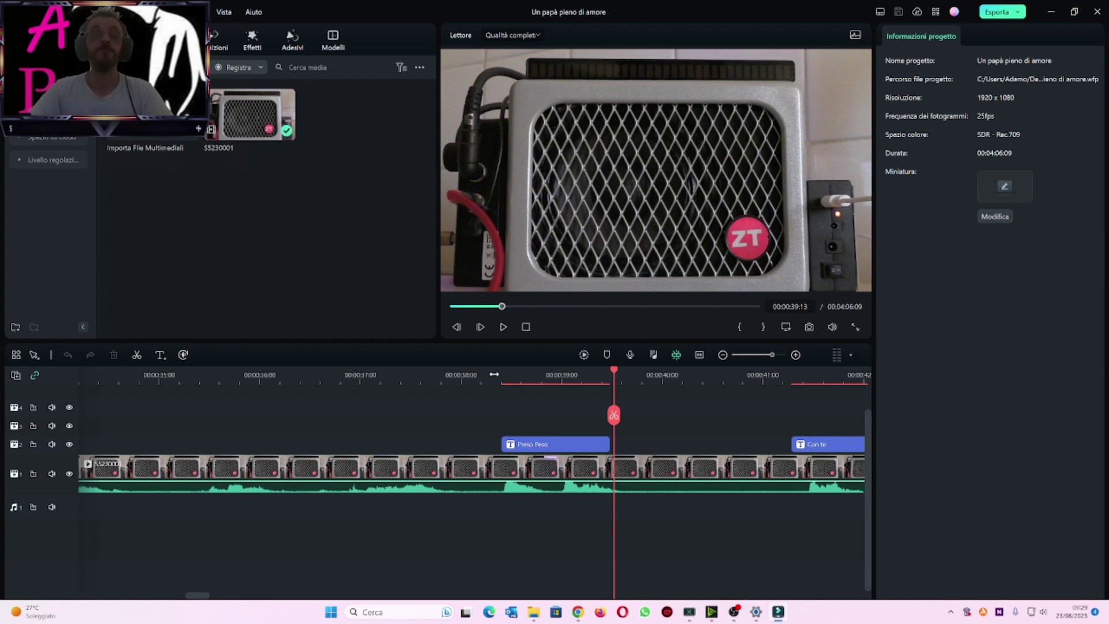
Step: Continue playback, then replay the passage with the "Con te" and "Estate" titles
key(space)
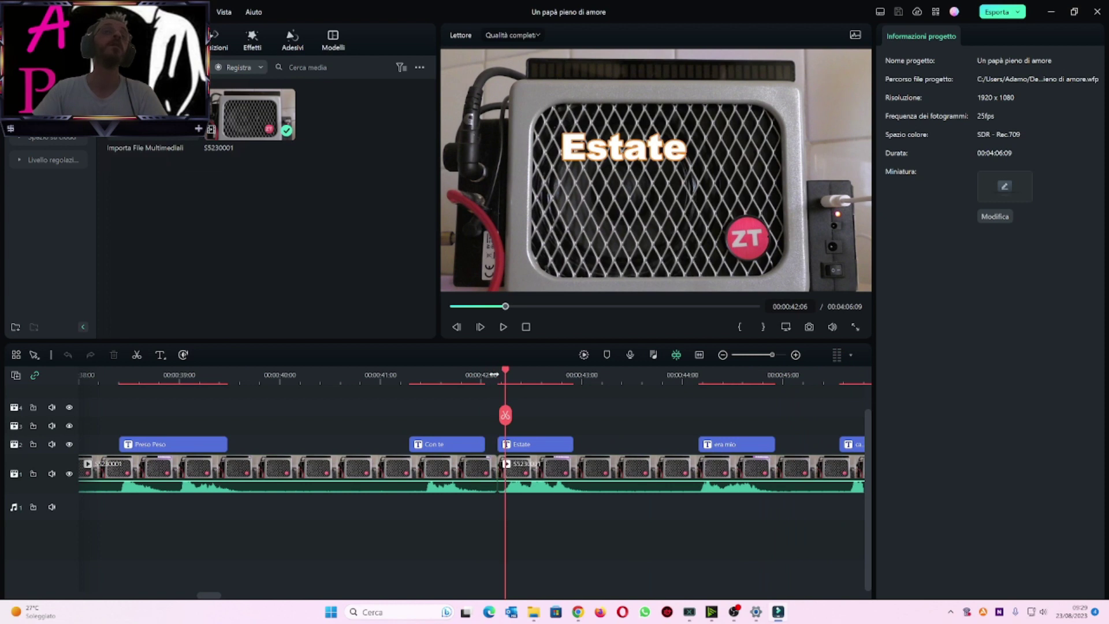
click(411, 374)
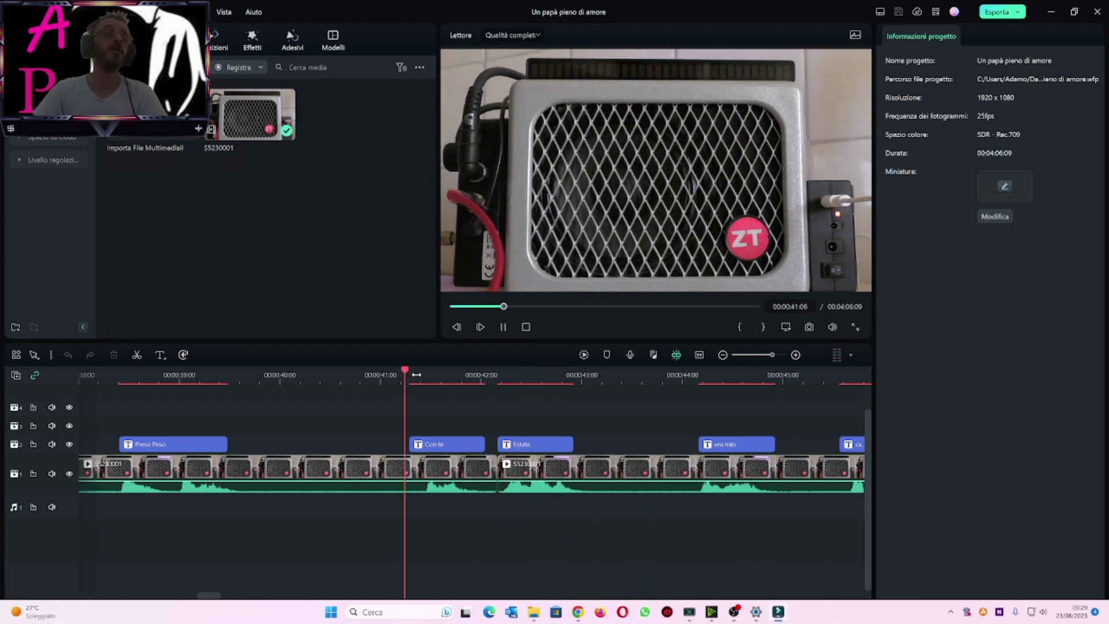
key(space)
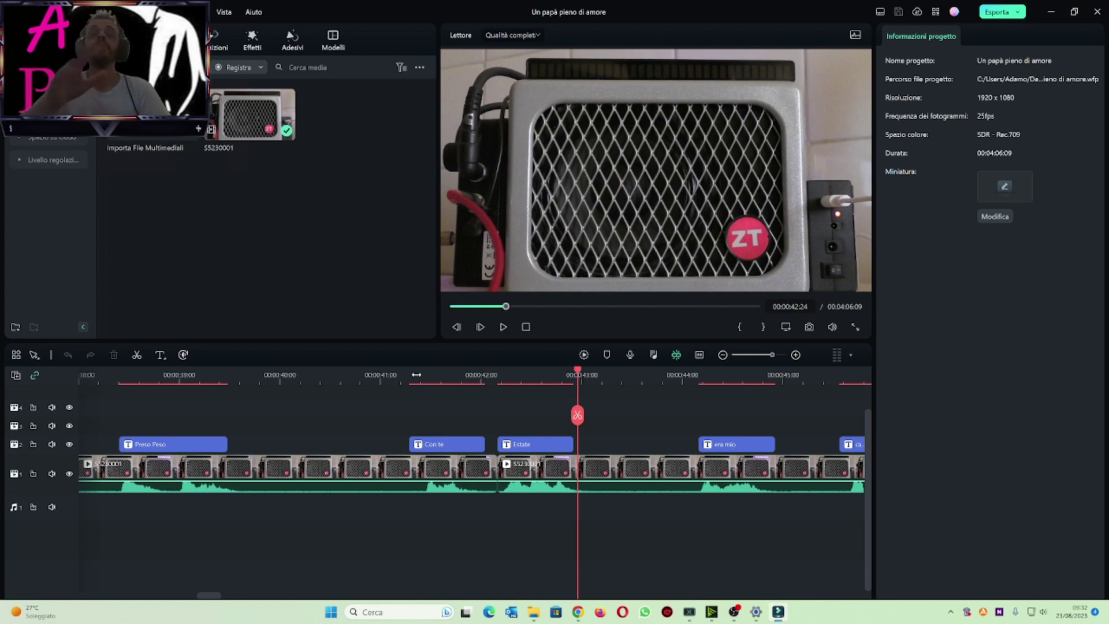
Step: Play on past "Estate" and replay the passage with the "era mio" and "camice" titles
key(space)
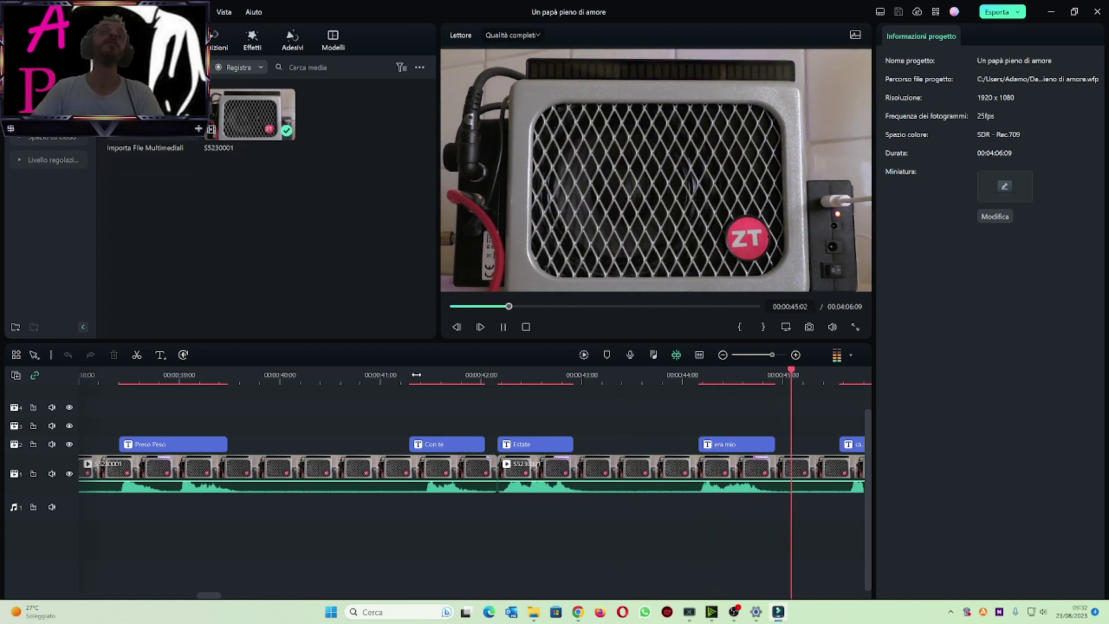
key(space)
key(space)
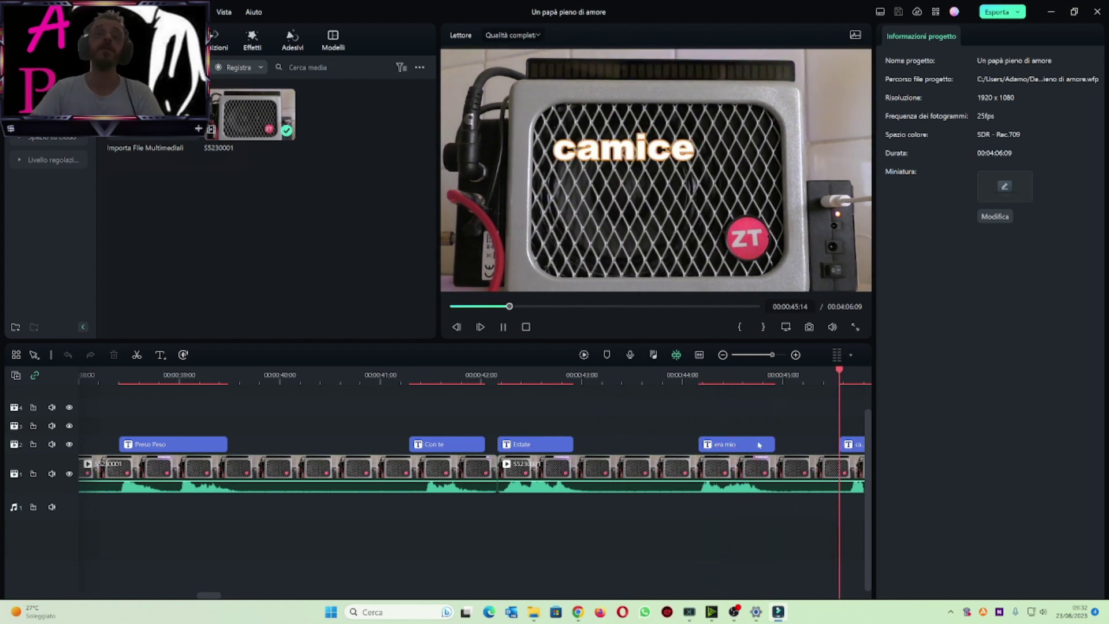
key(space)
click(309, 375)
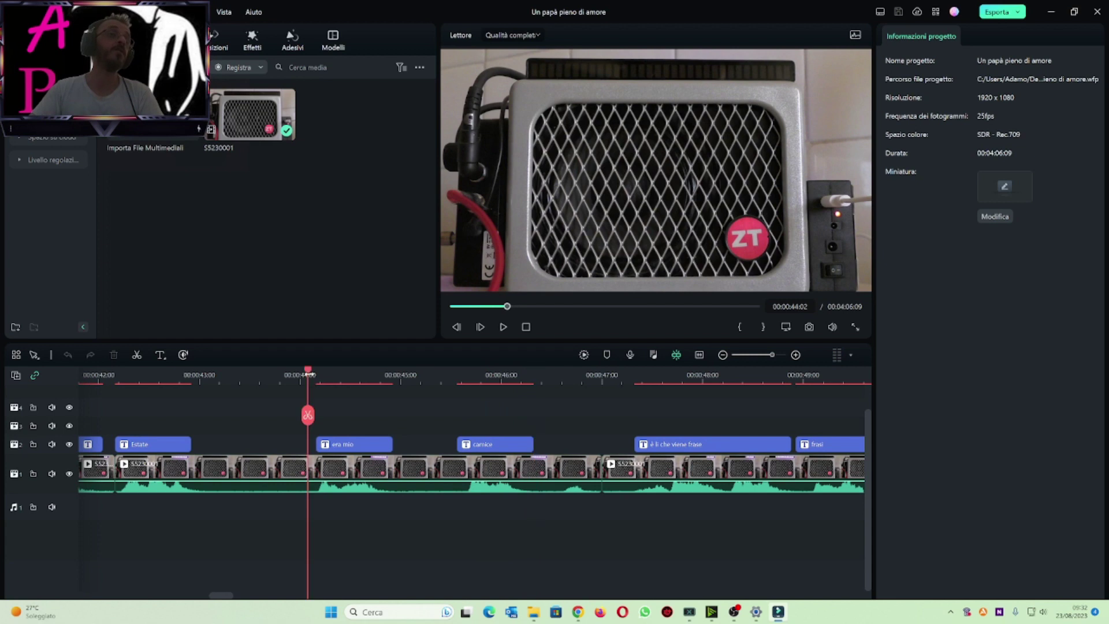
key(space)
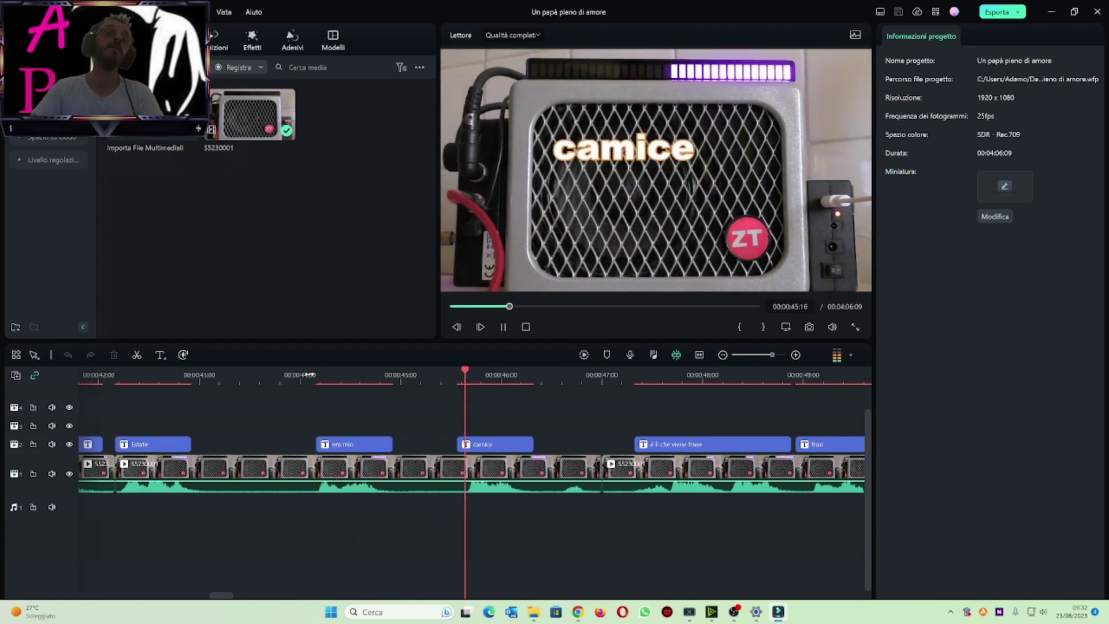
key(space)
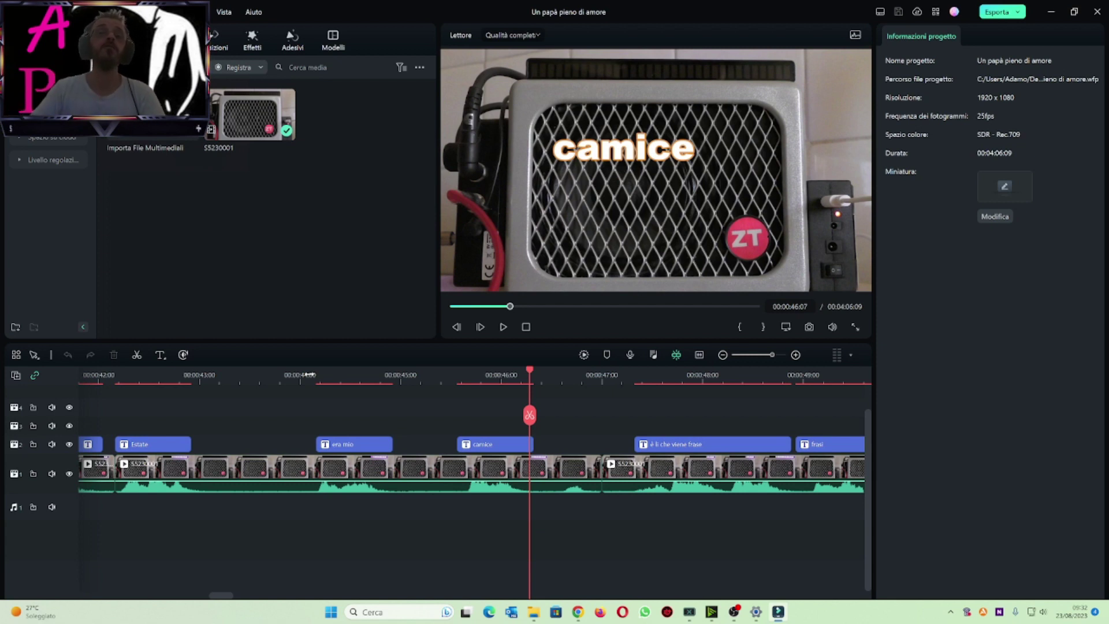
Step: Advance frame by frame to 00:00:46:24, then play and replay the passage with the "è li che viene frase" and "frasi" titles
key(Right)
key(Right)
key(Right)
key(Right)
key(Right)
key(Right)
key(Right)
key(Right)
key(Right)
key(Right)
key(Right)
key(Right)
key(Right)
key(Right)
key(Right)
key(Right)
key(Right)
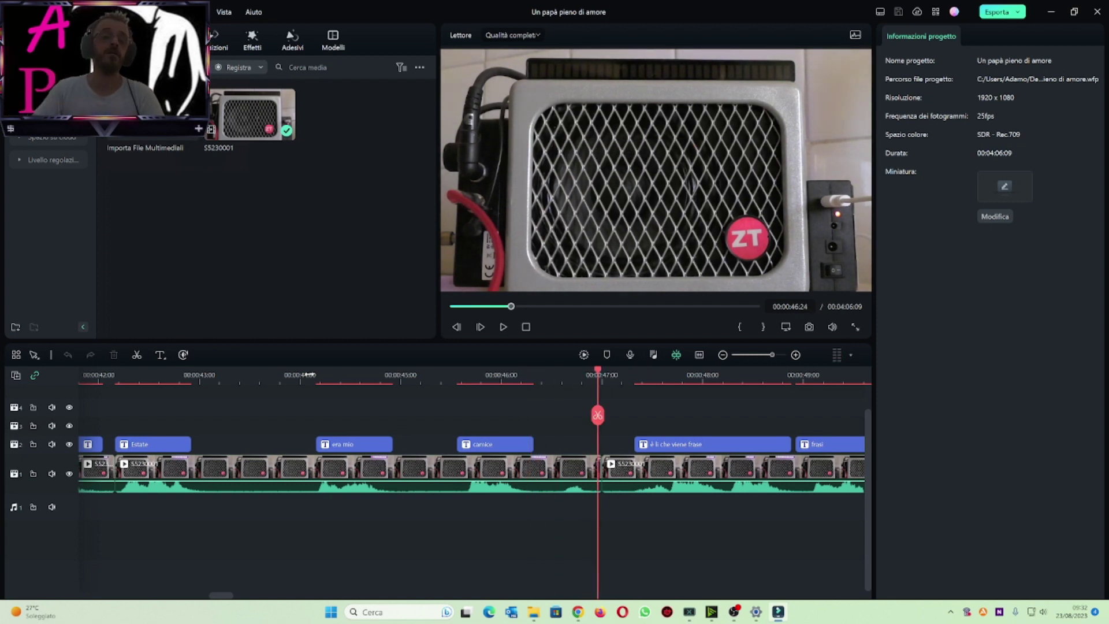
key(space)
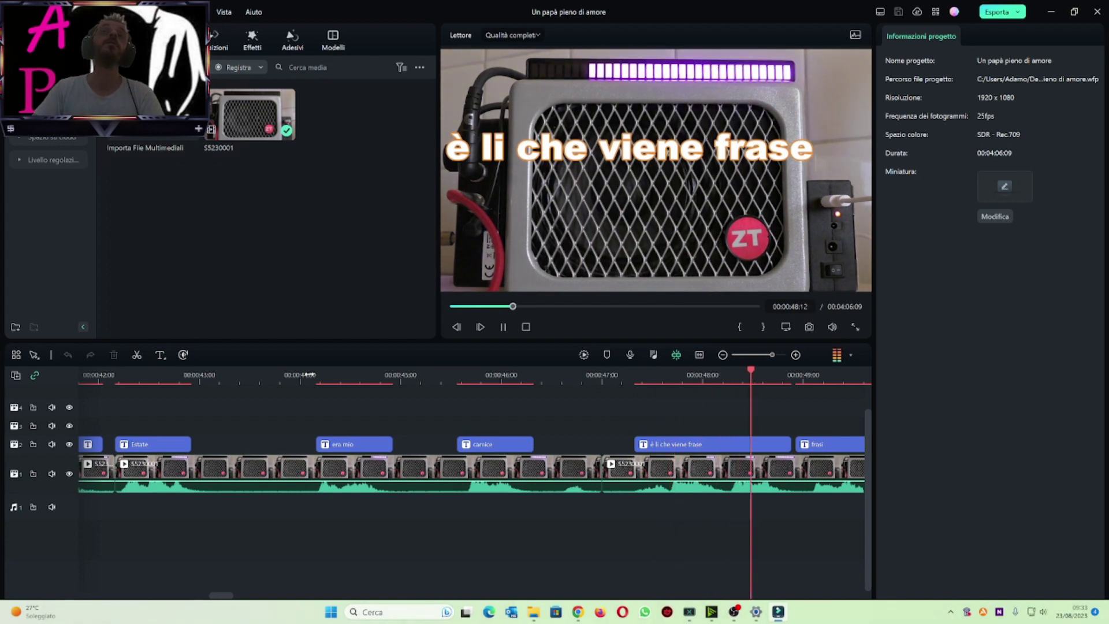
key(space)
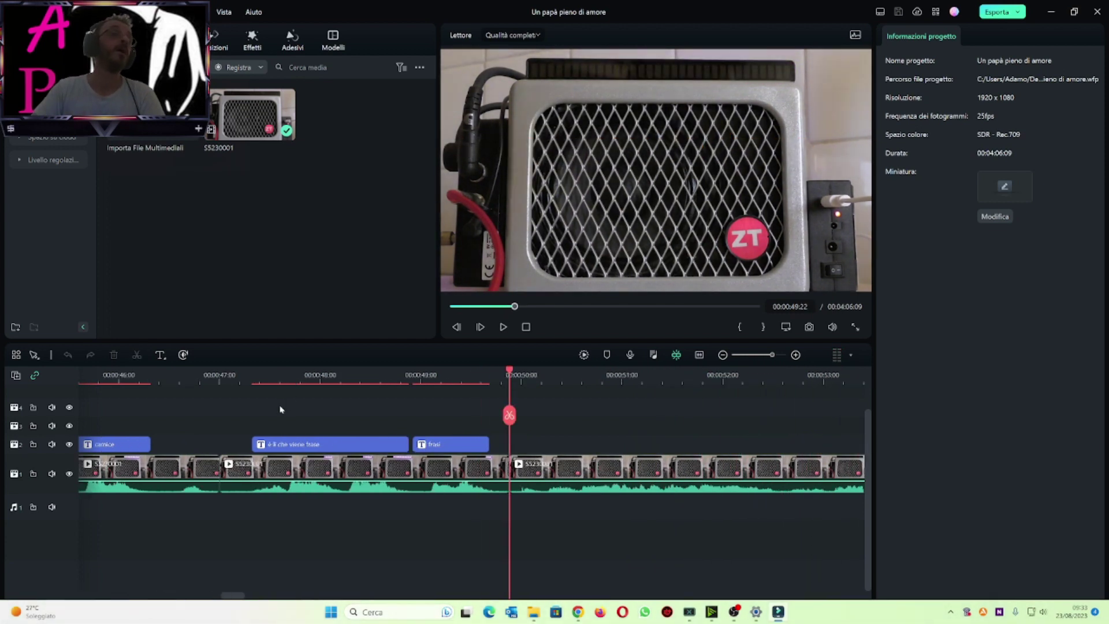
click(237, 377)
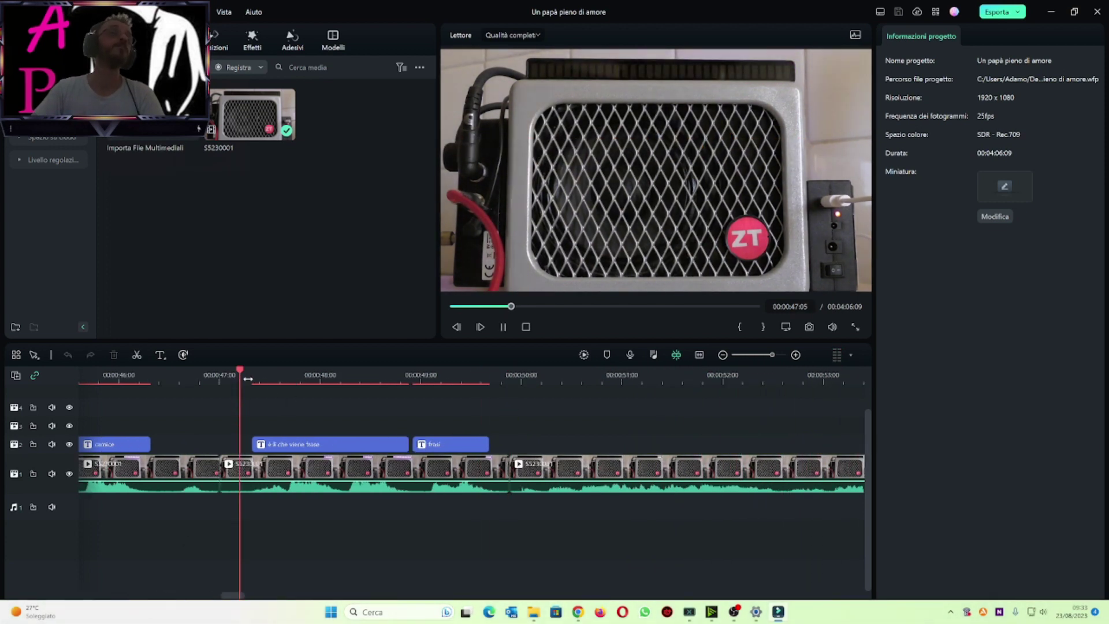
key(space)
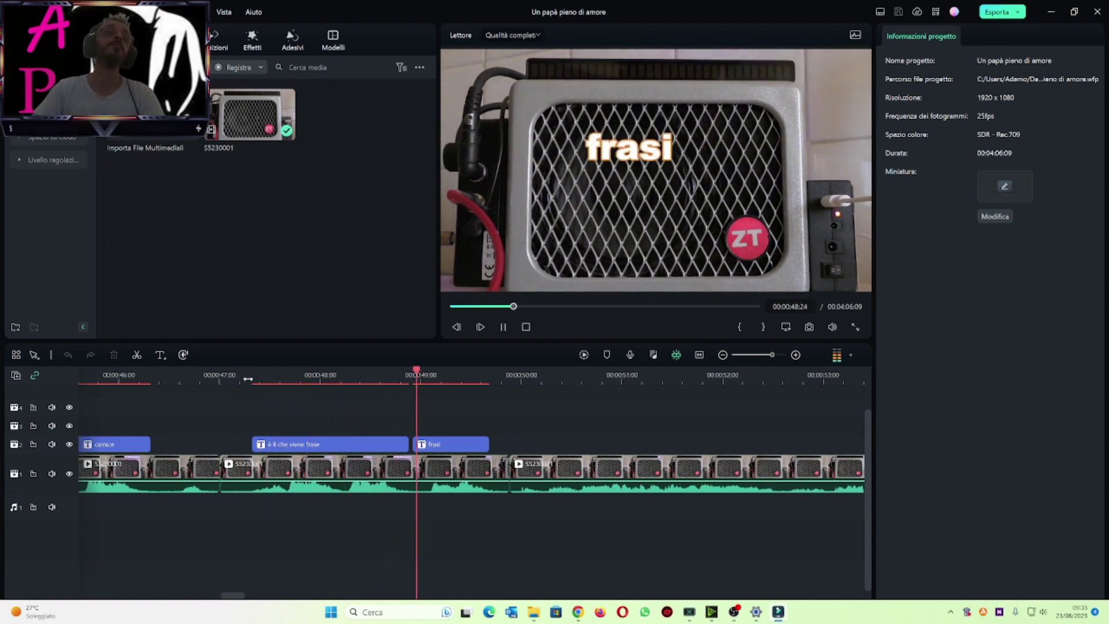
key(space)
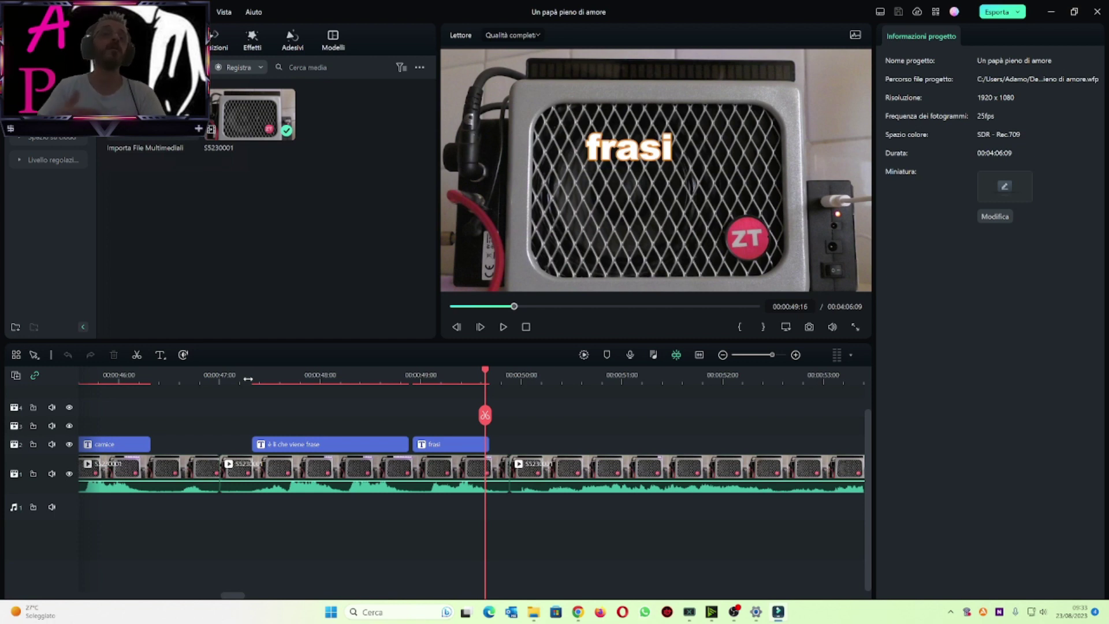
Step: Play on to the "Ti ho visto" title and replay the passage from there through "Vedo terre"
key(space)
key(space)
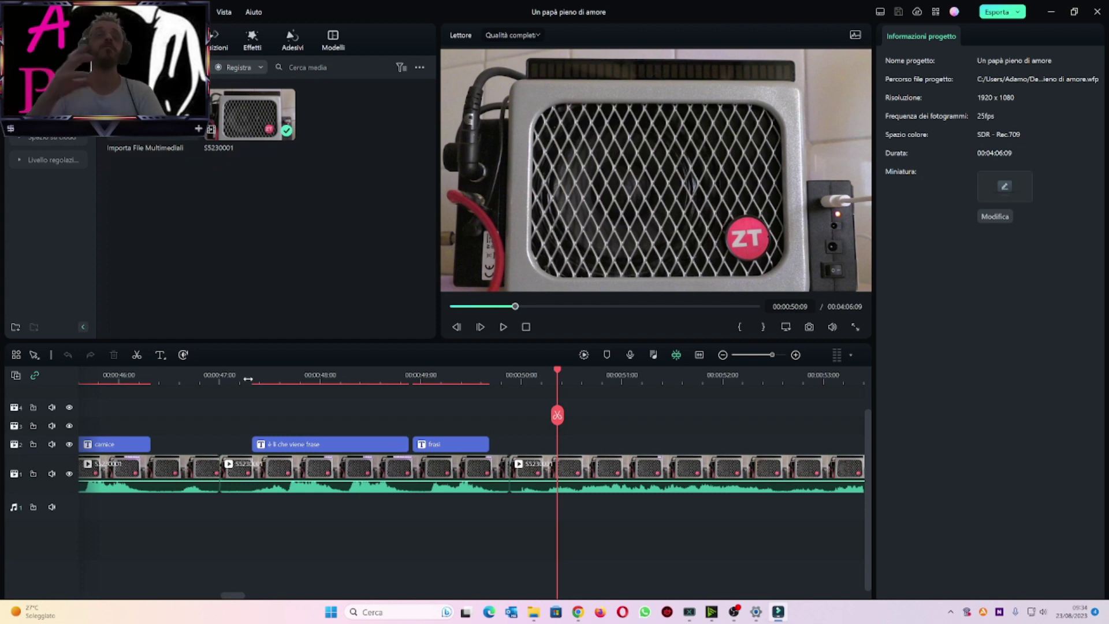
key(space)
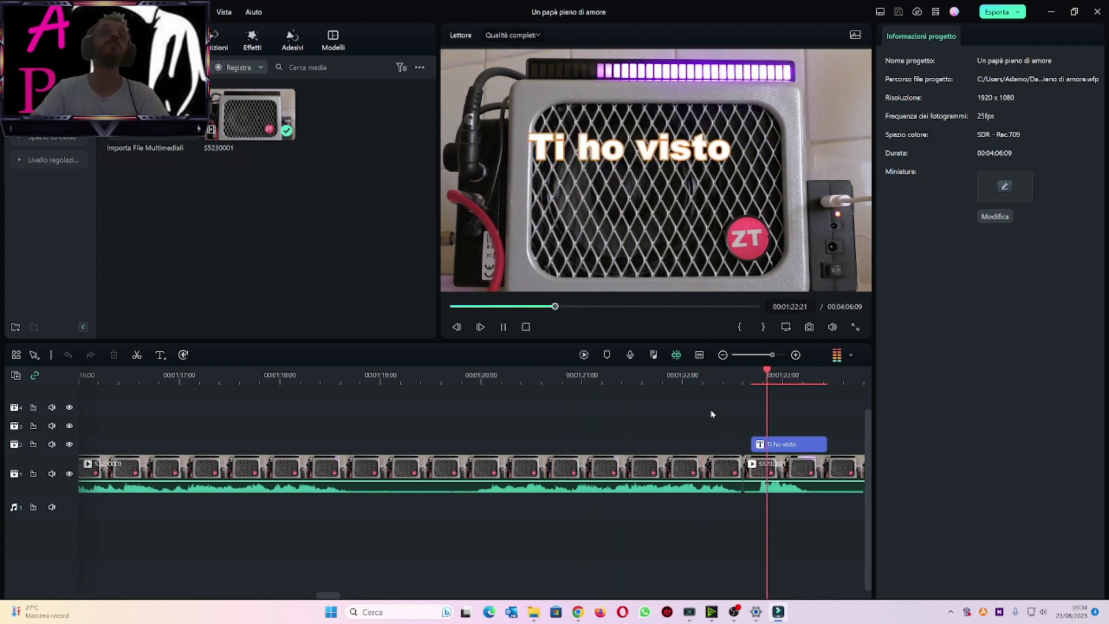
key(space)
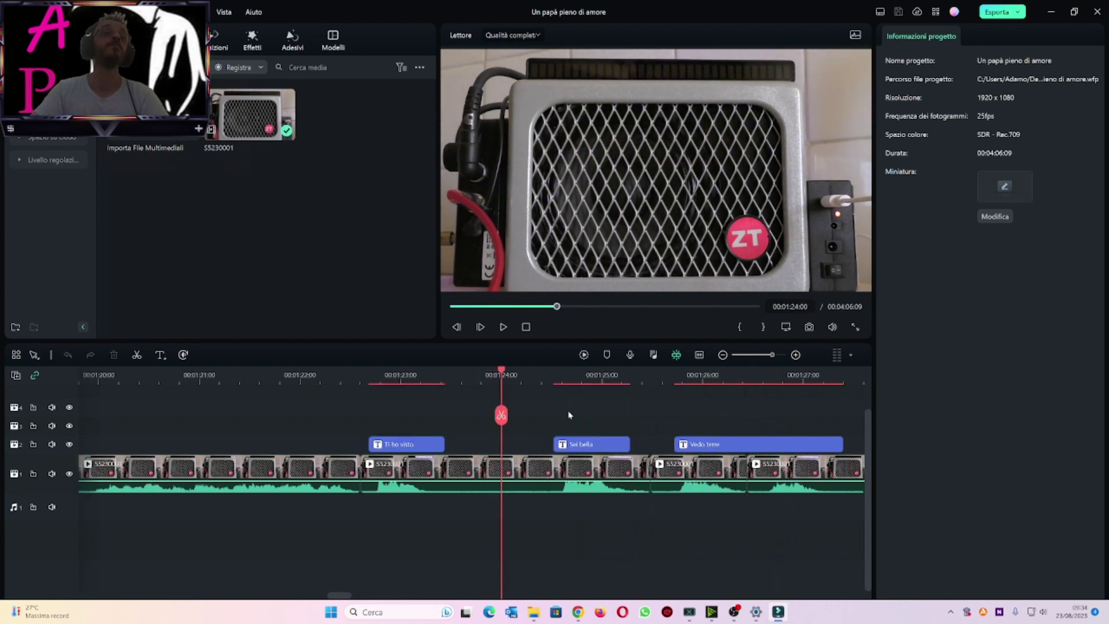
click(370, 376)
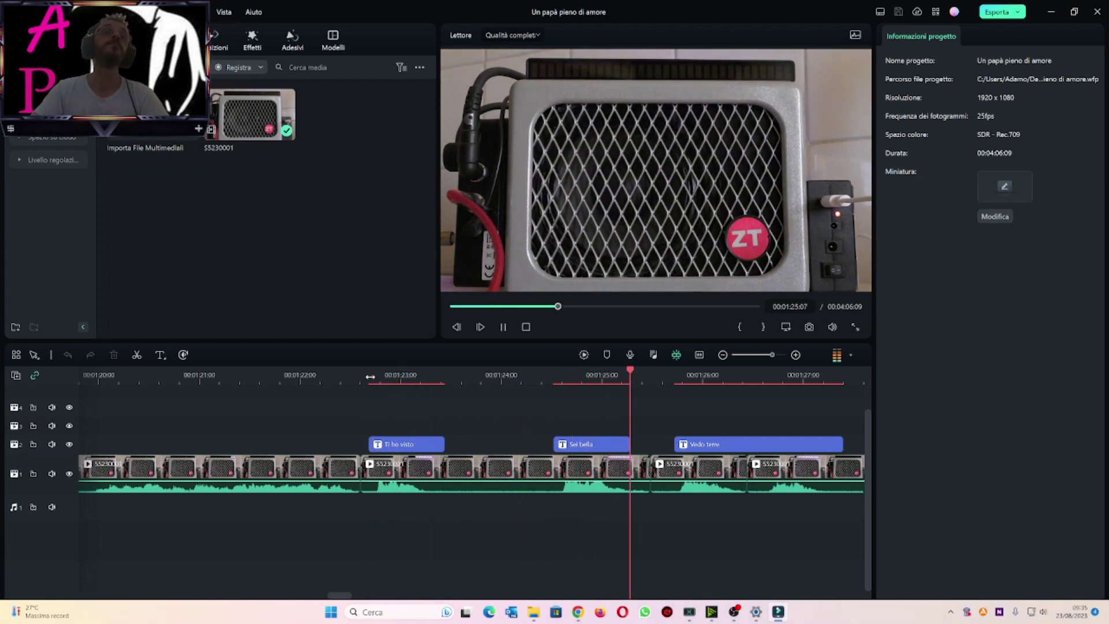
key(space)
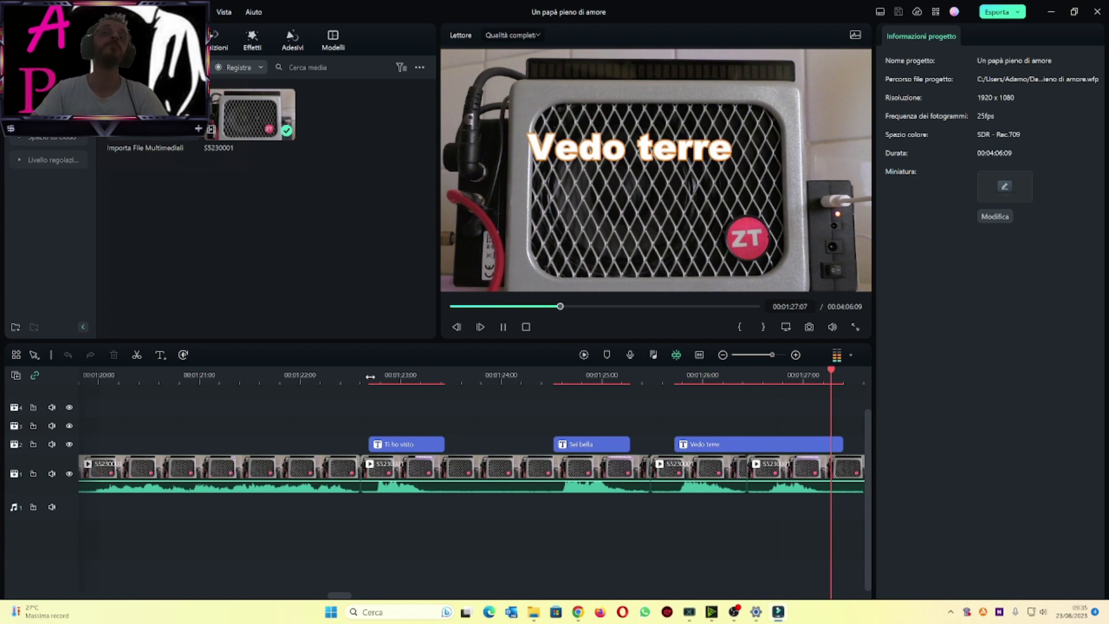
click(366, 378)
key(space)
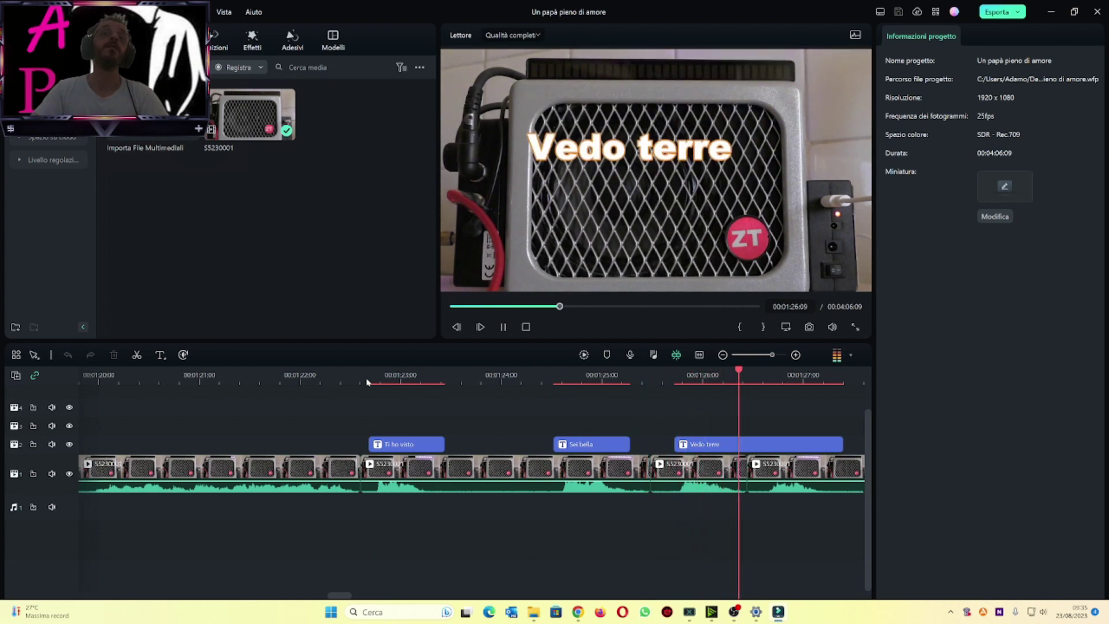
key(space)
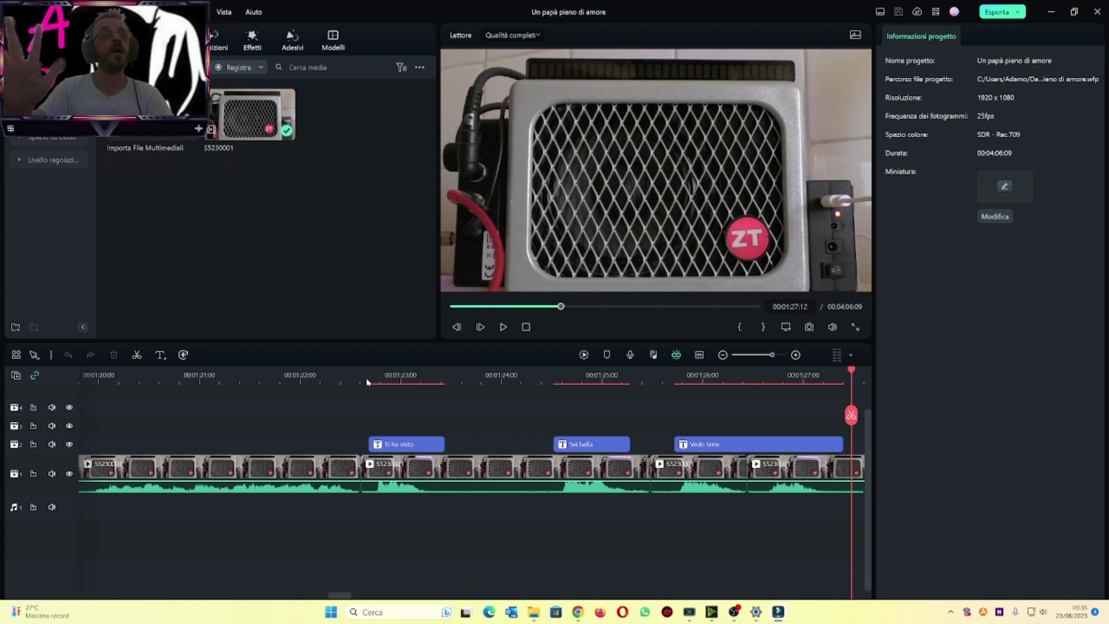
Step: Play the passage with the "C'hai l'utile" title and replay it through "Via in alto"
key(space)
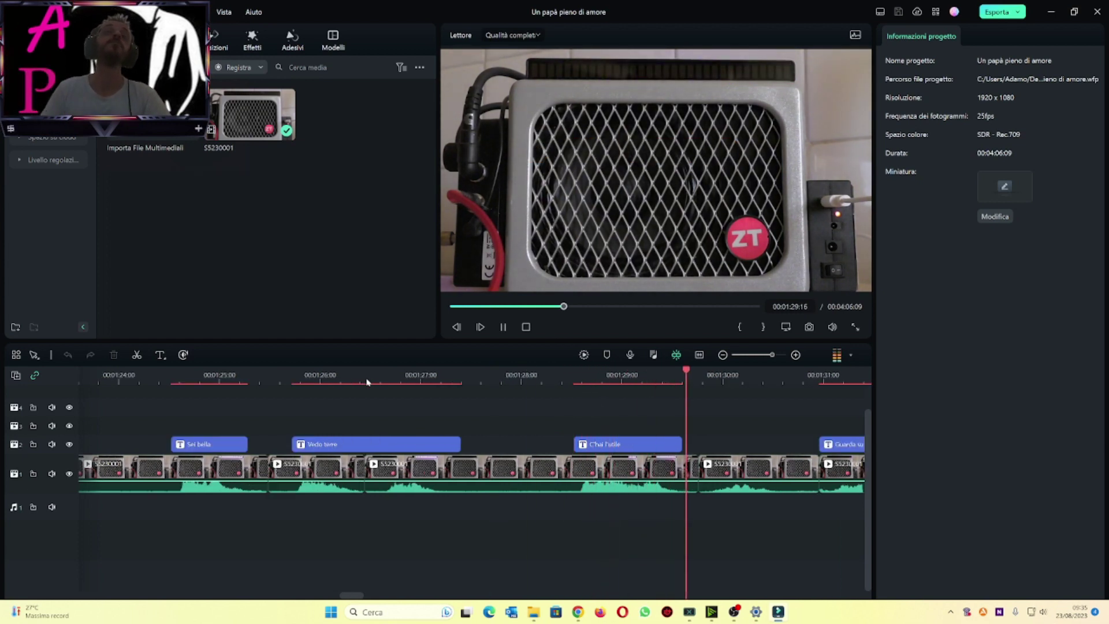
key(space)
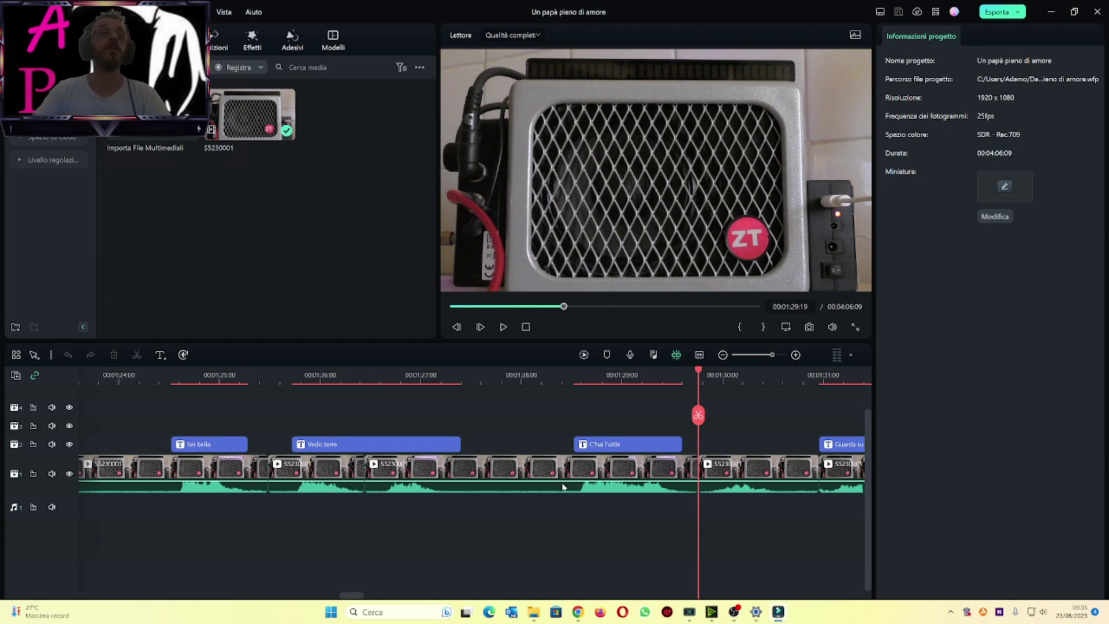
click(561, 376)
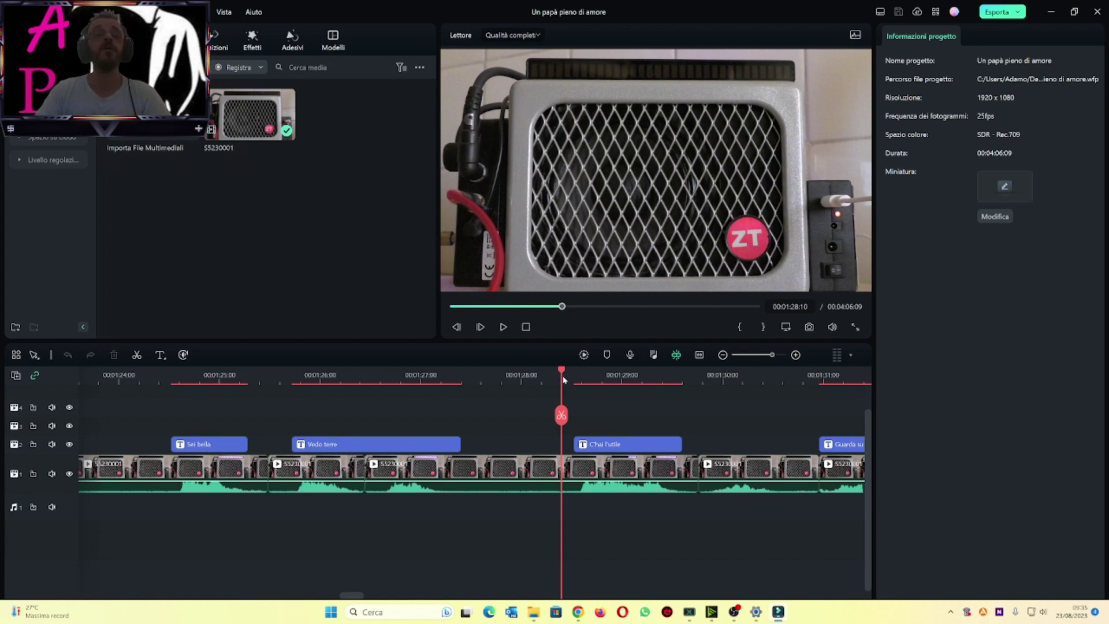
key(space)
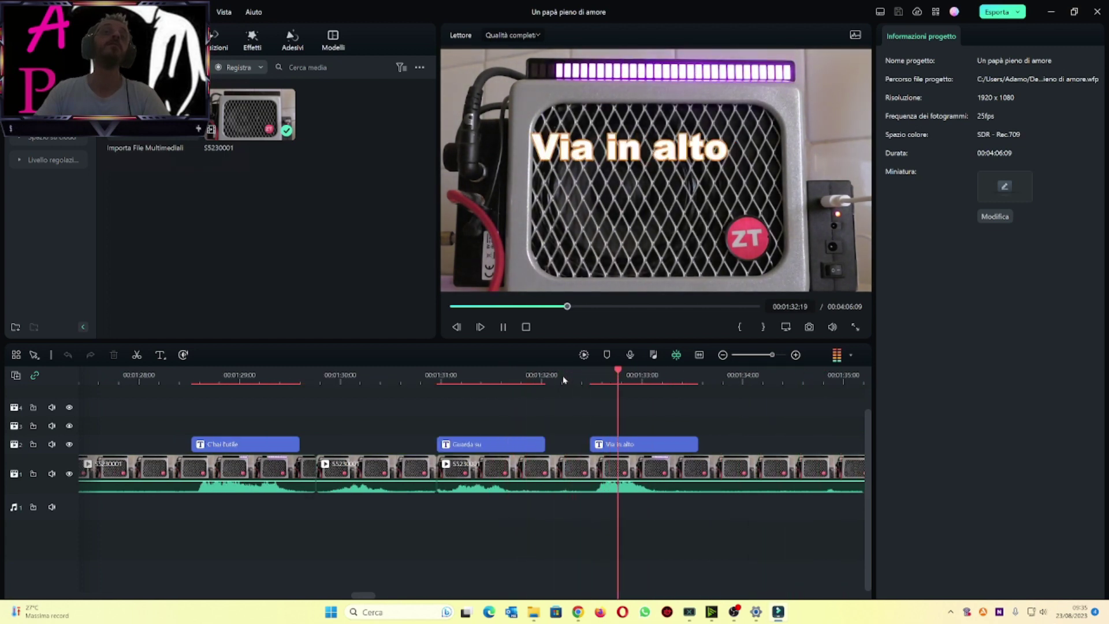
key(space)
Step: Replay the video from just before the "Guarda su" title through the "Vero" title
click(429, 376)
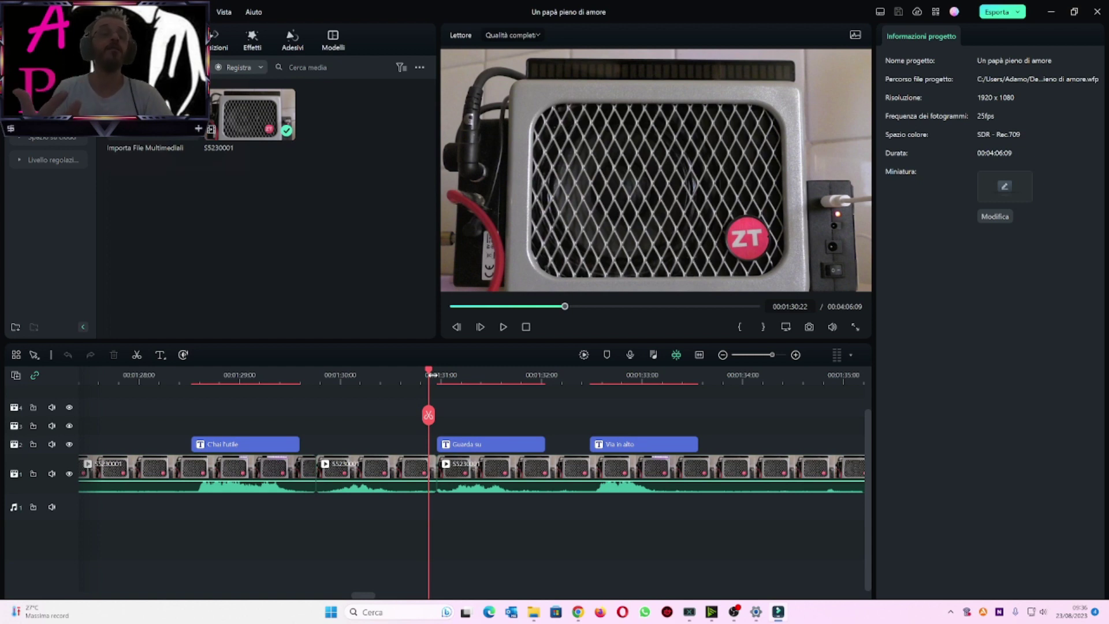
key(space)
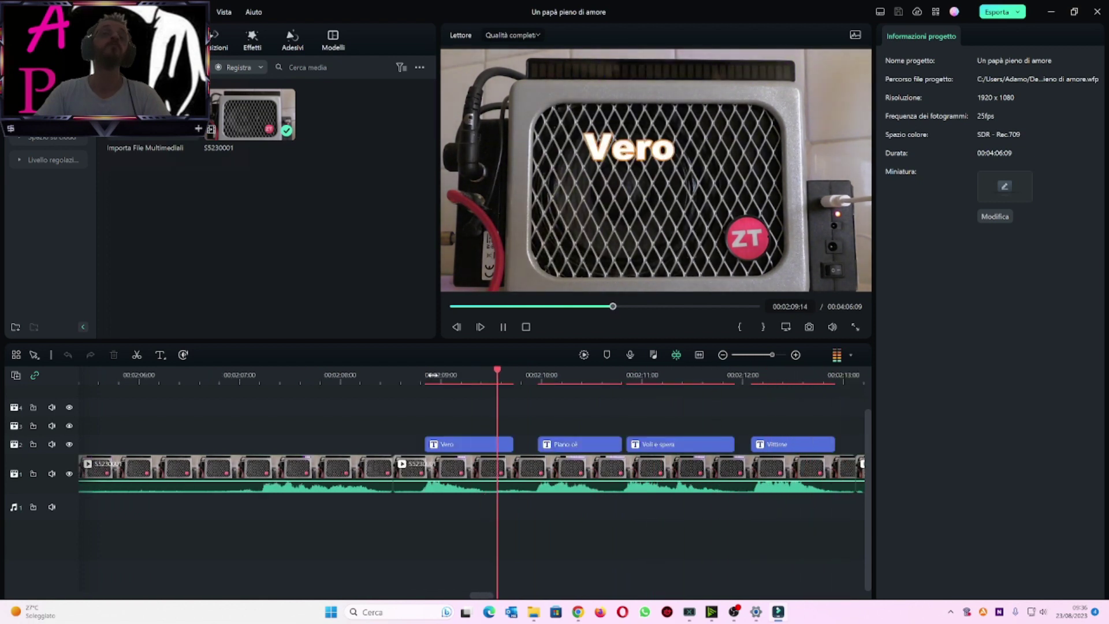
key(space)
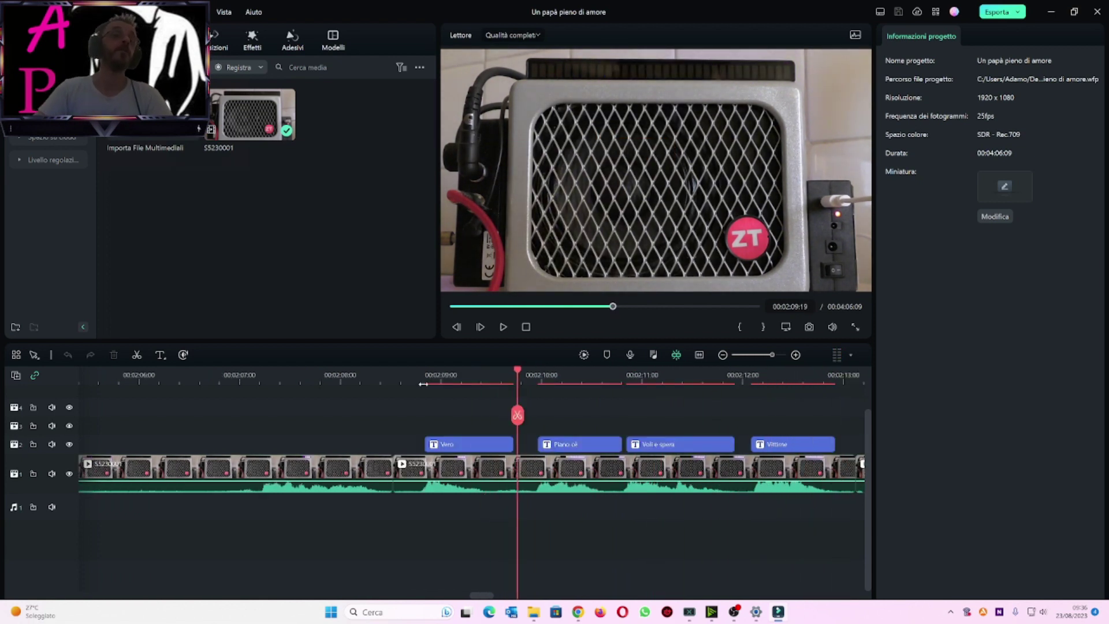
Step: Replay the passage from "Vero" to "Vittime", then play it again from just before "Piano cè"
click(403, 376)
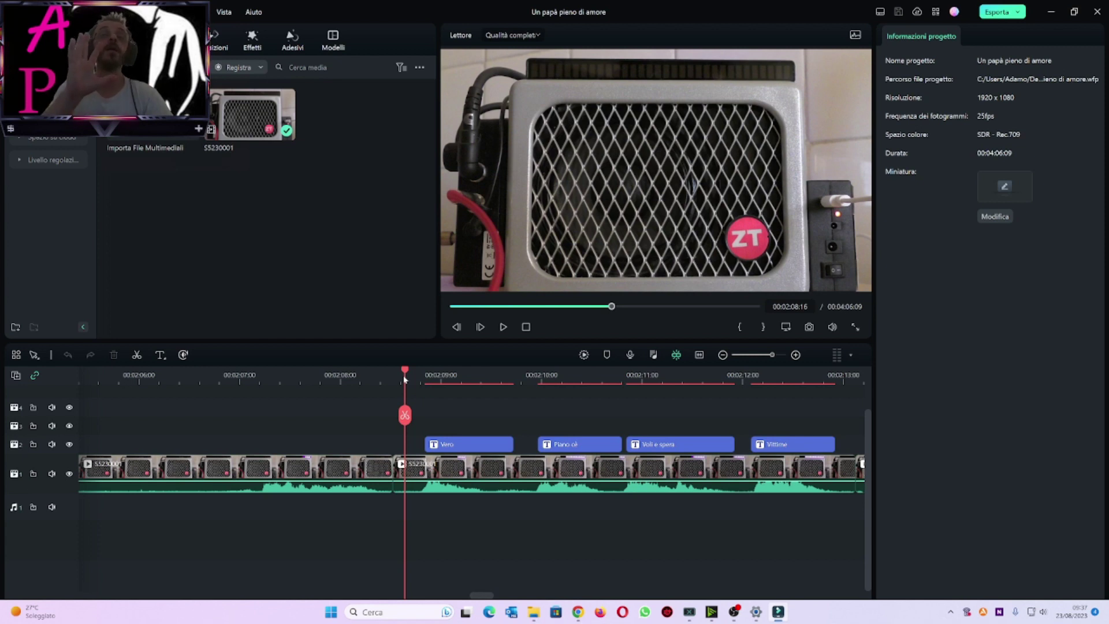
key(space)
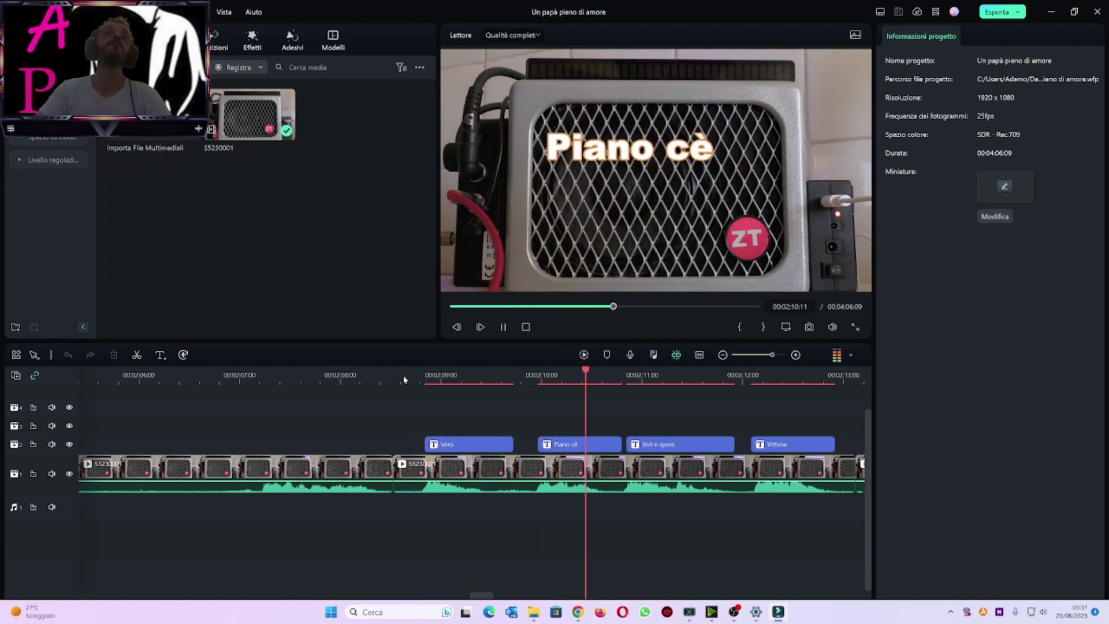
key(space)
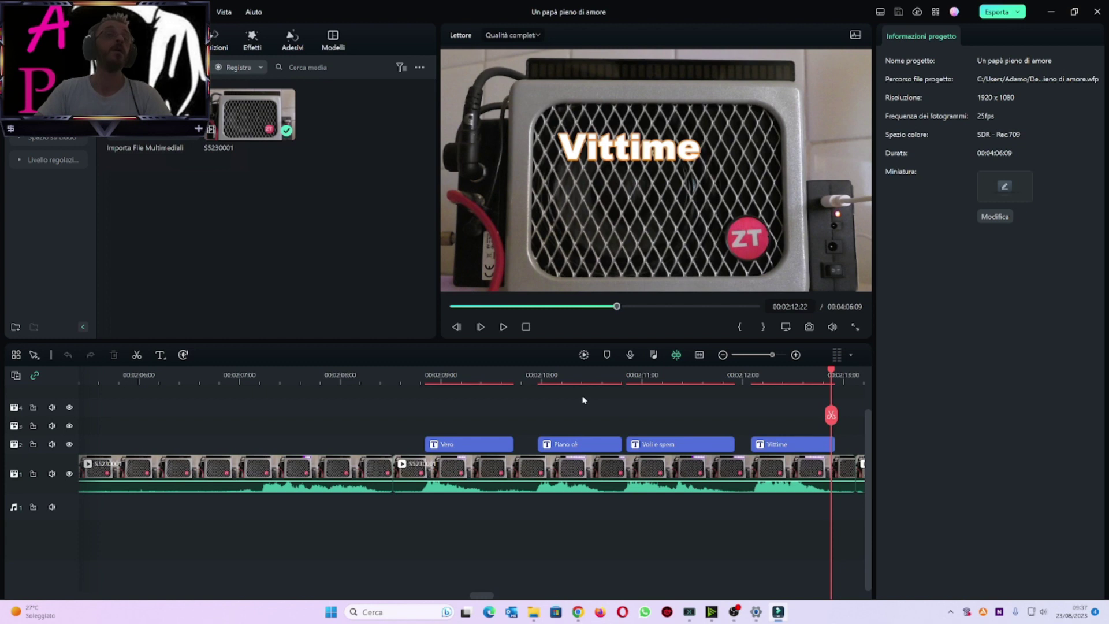
click(523, 376)
key(space)
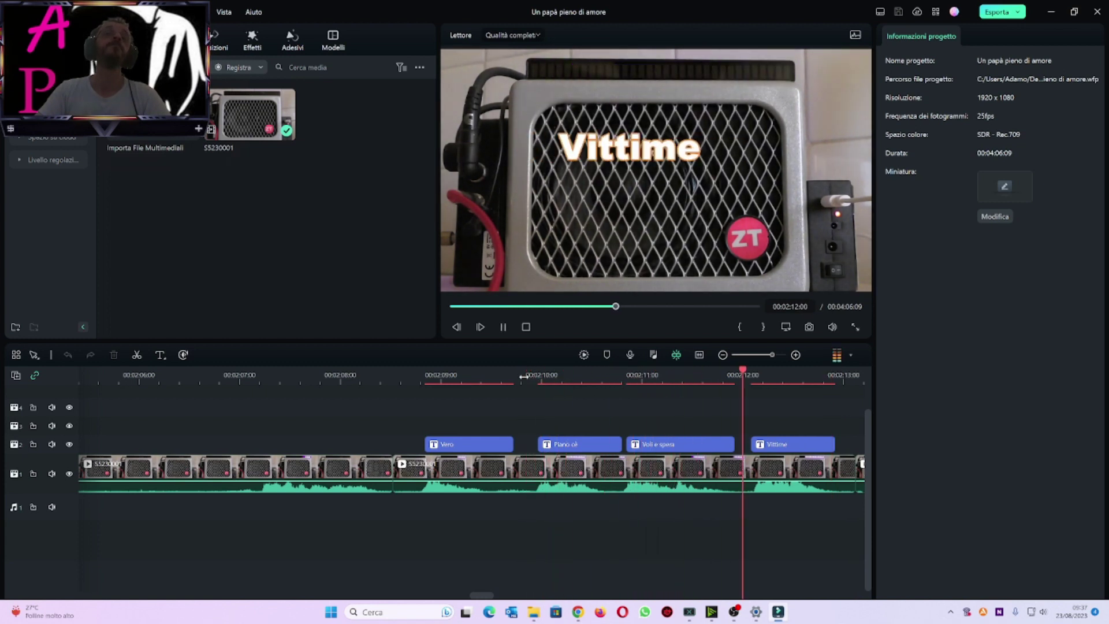
Step: Play to the end of the "Vittime" title and replay the passage from "Piano cè" through "Vittime"
key(space)
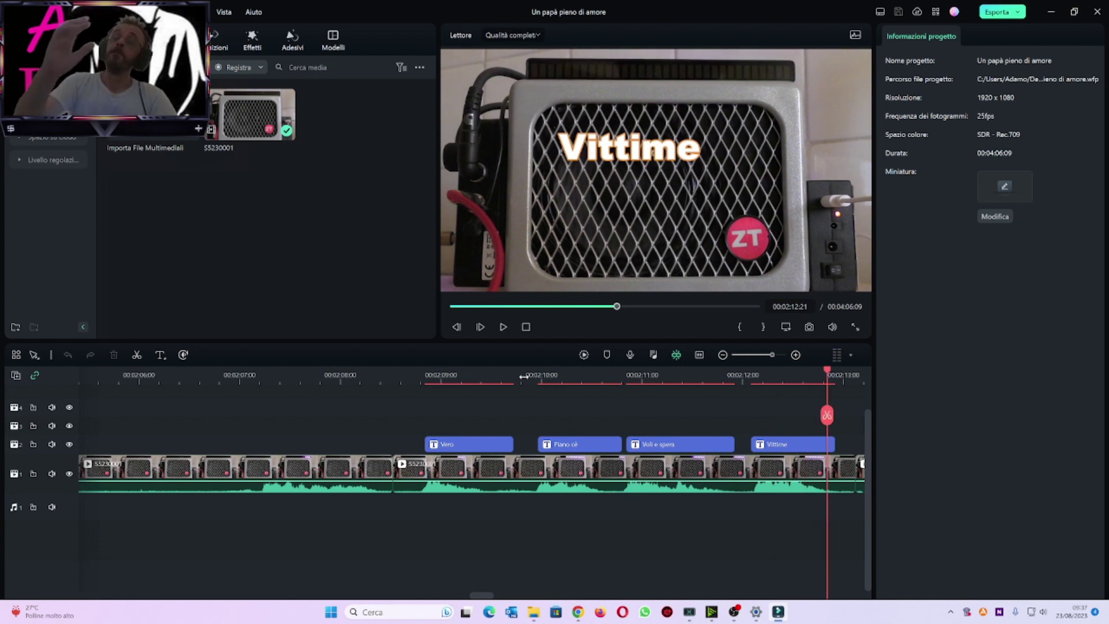
click(556, 373)
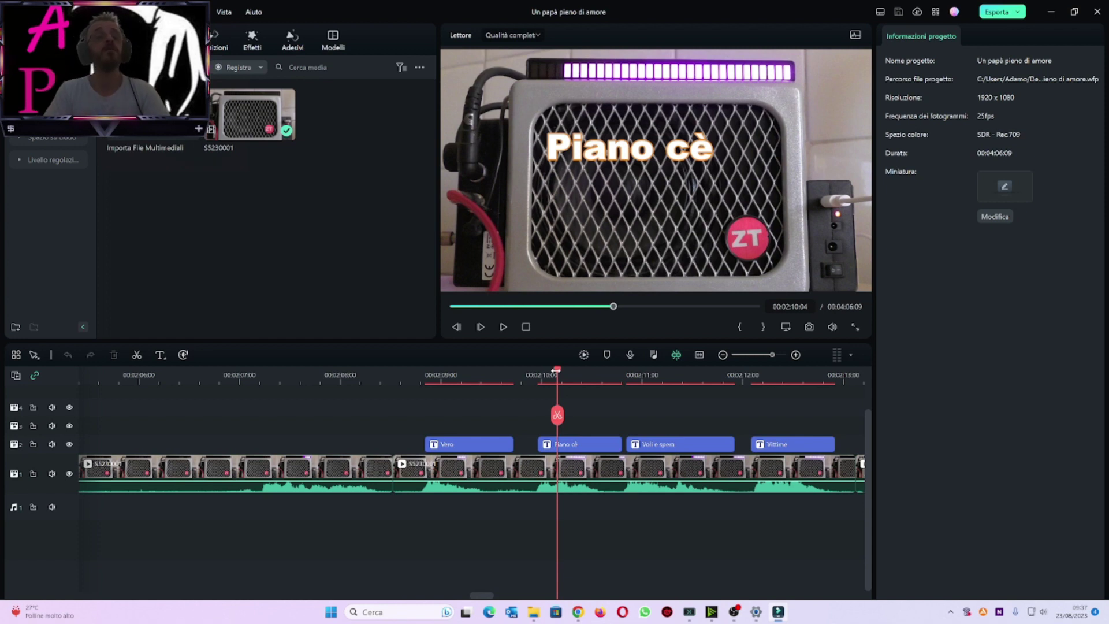
key(space)
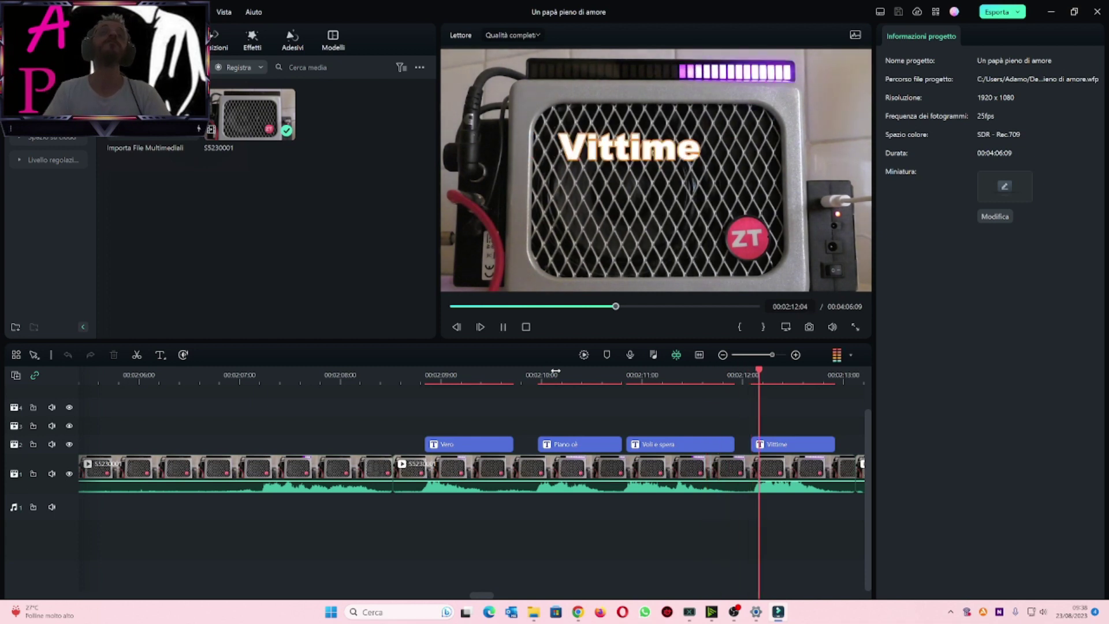
key(space)
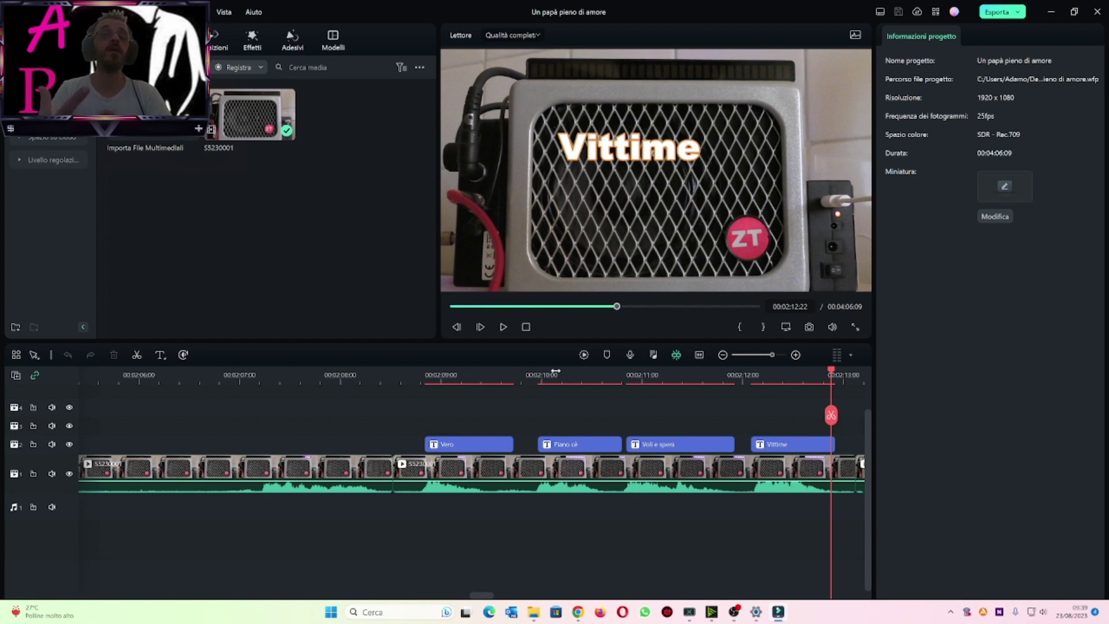
Step: Play the passage with the "Tuo figlio non dire bo" title and replay it from just before that title
key(space)
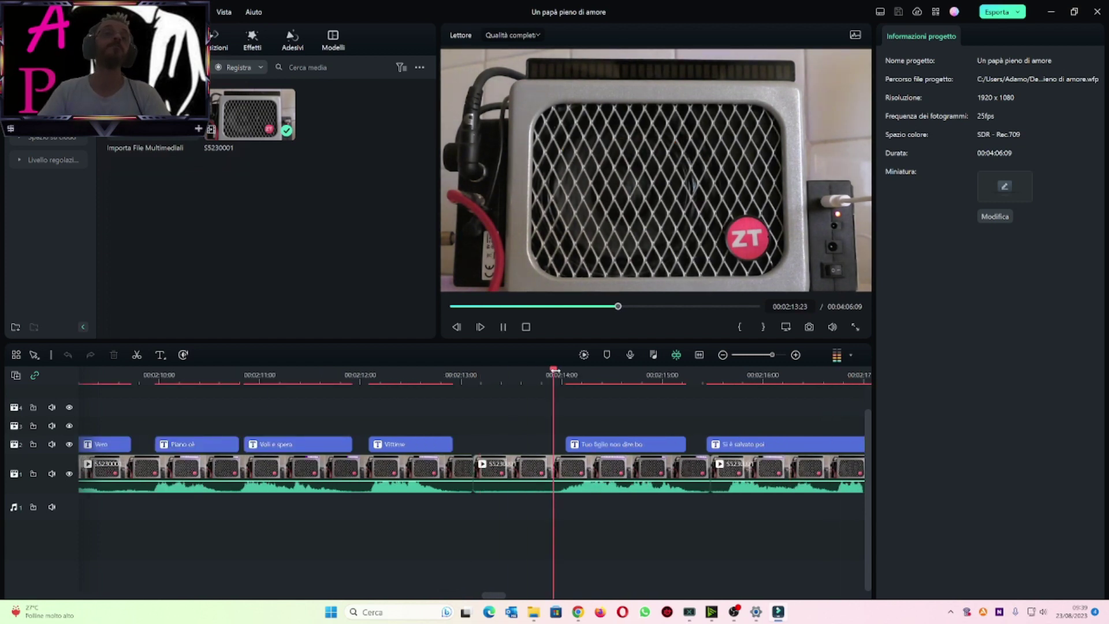
key(space)
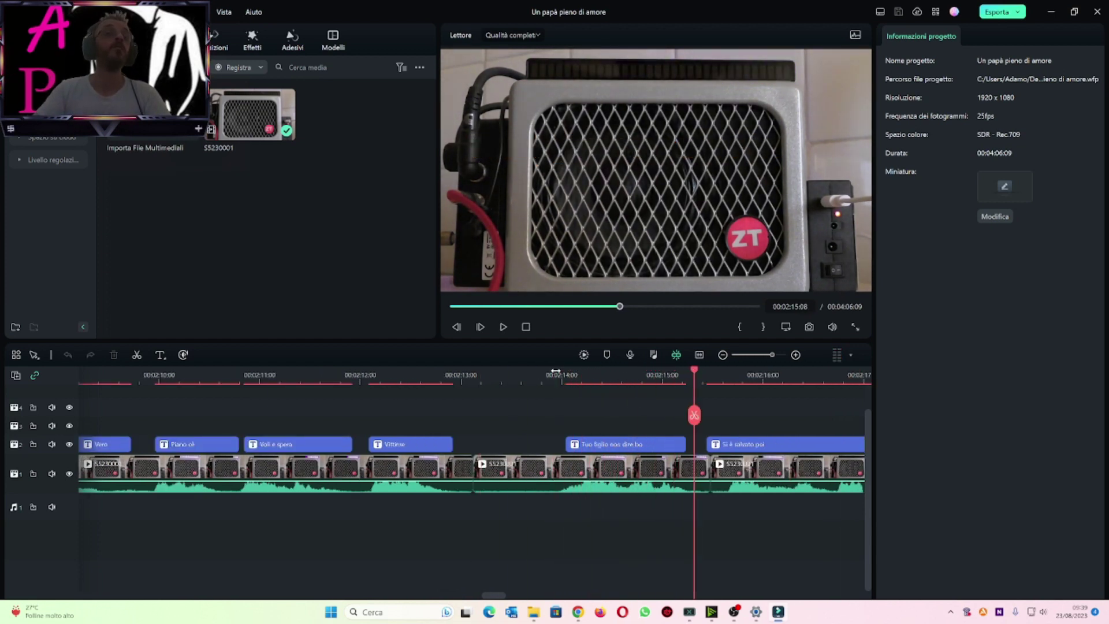
click(549, 374)
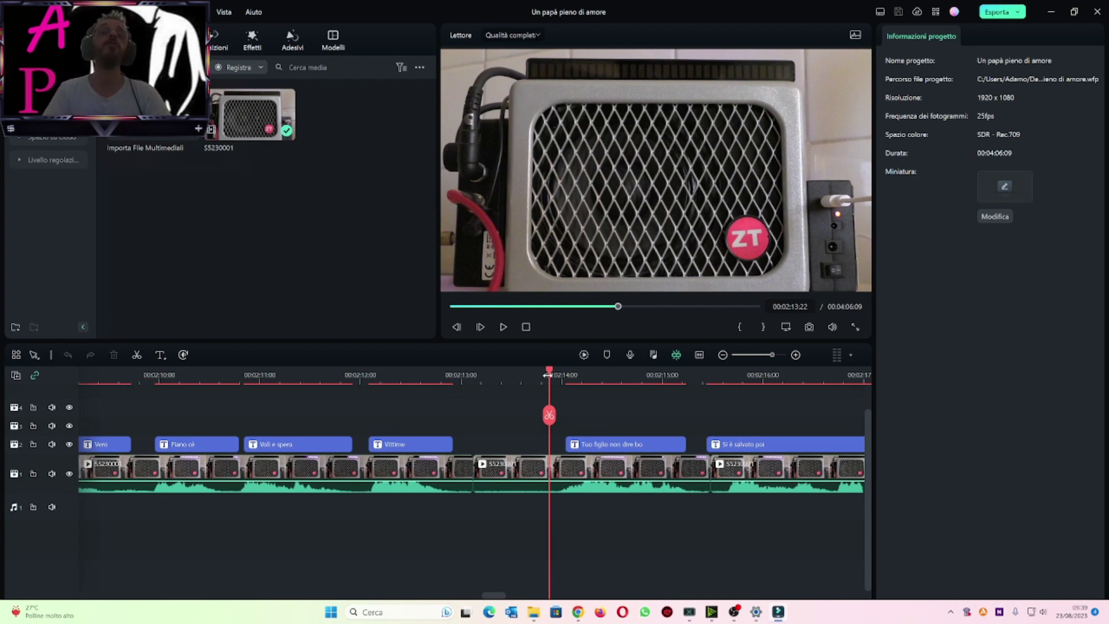
key(space)
key(space)
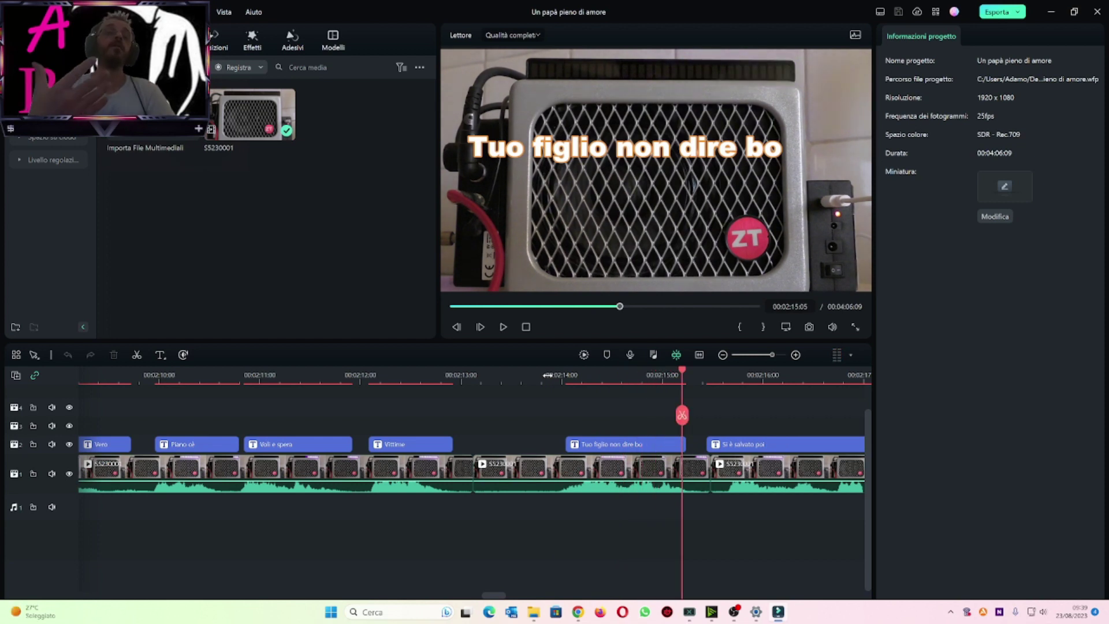
Step: Play on from the "Si è salvato poi" title through "Stanno benino" to the end of "Vibra Cd"
key(space)
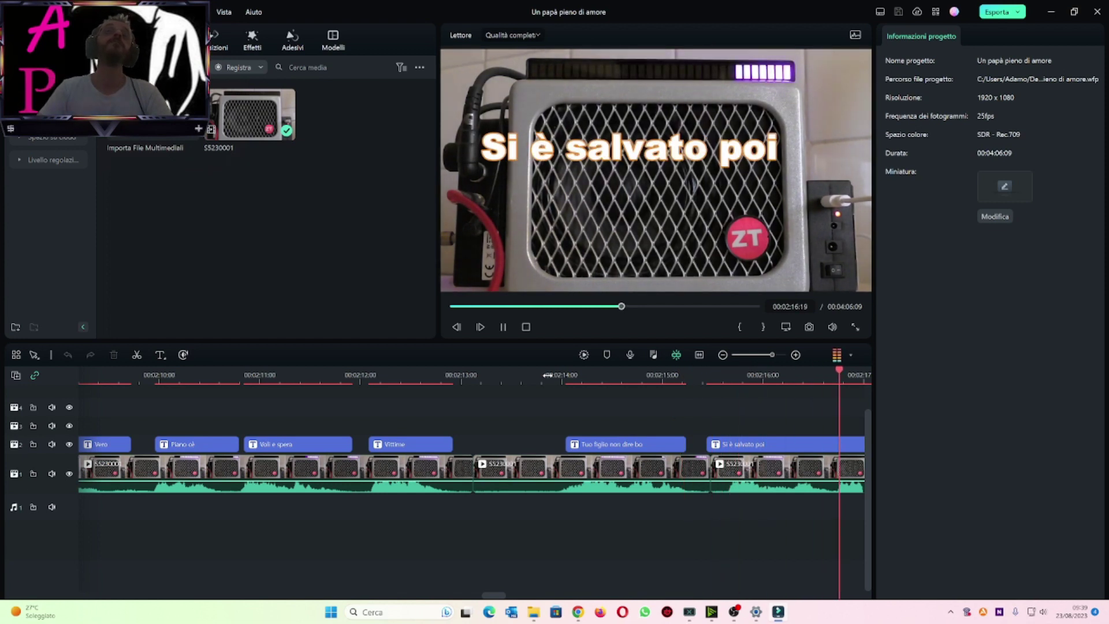
key(space)
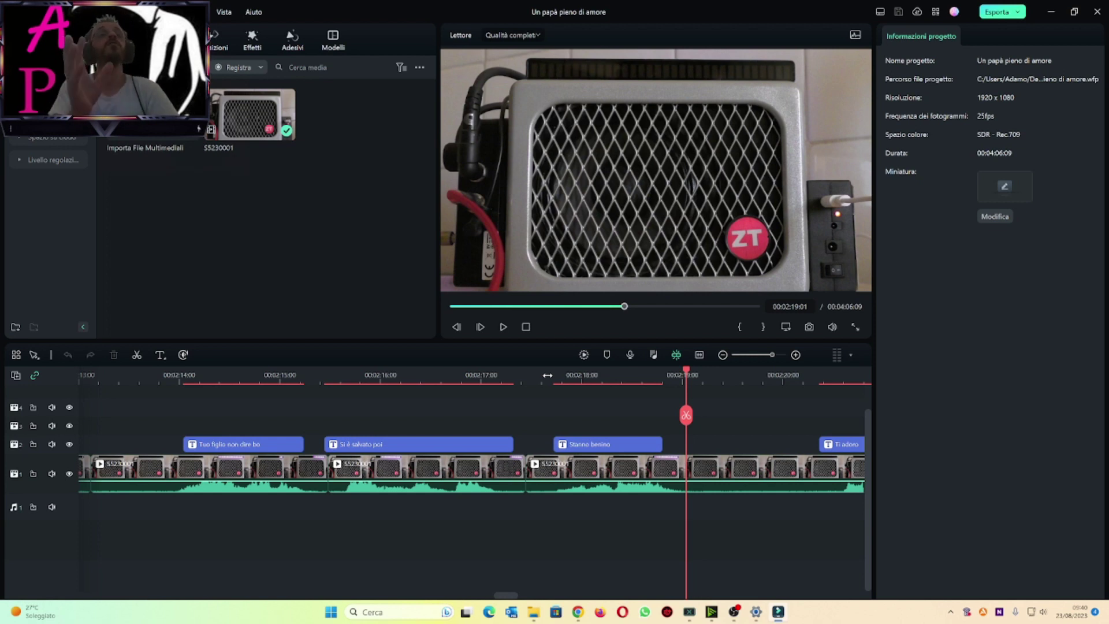
key(space)
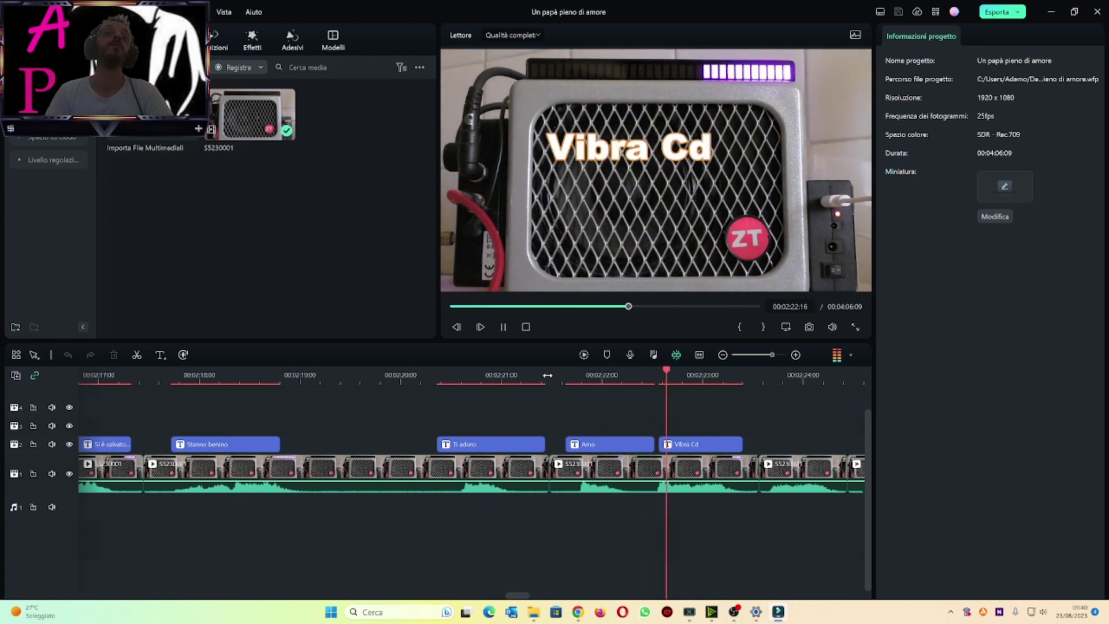
key(space)
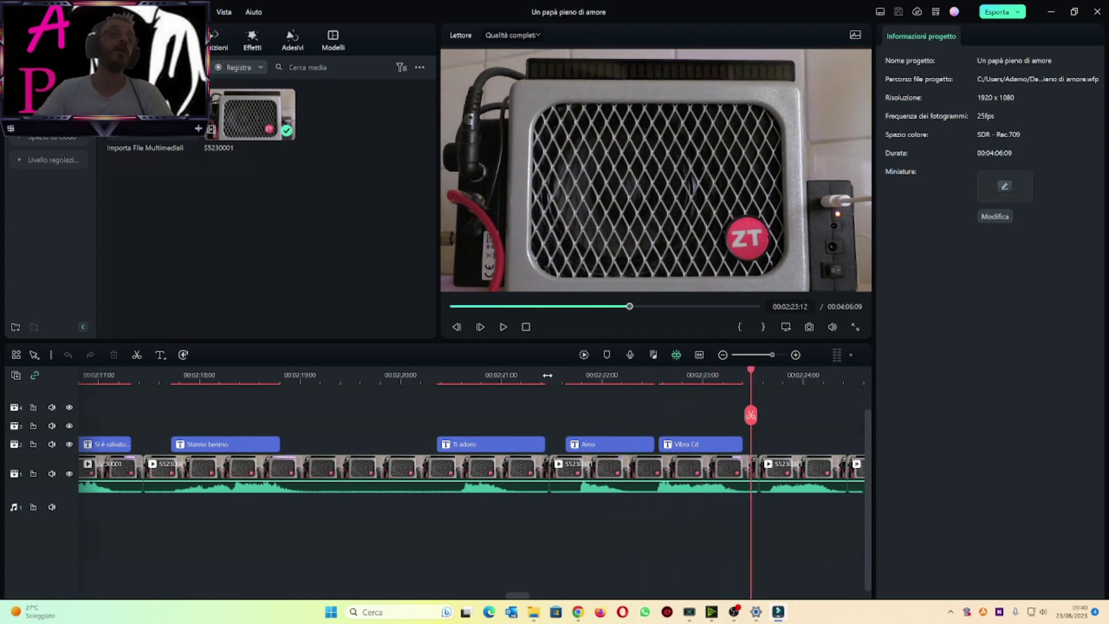
Step: Replay the passage from the start of "Ti adoro" through "Amo" and "Vibra Cd", pausing between the titles
click(436, 375)
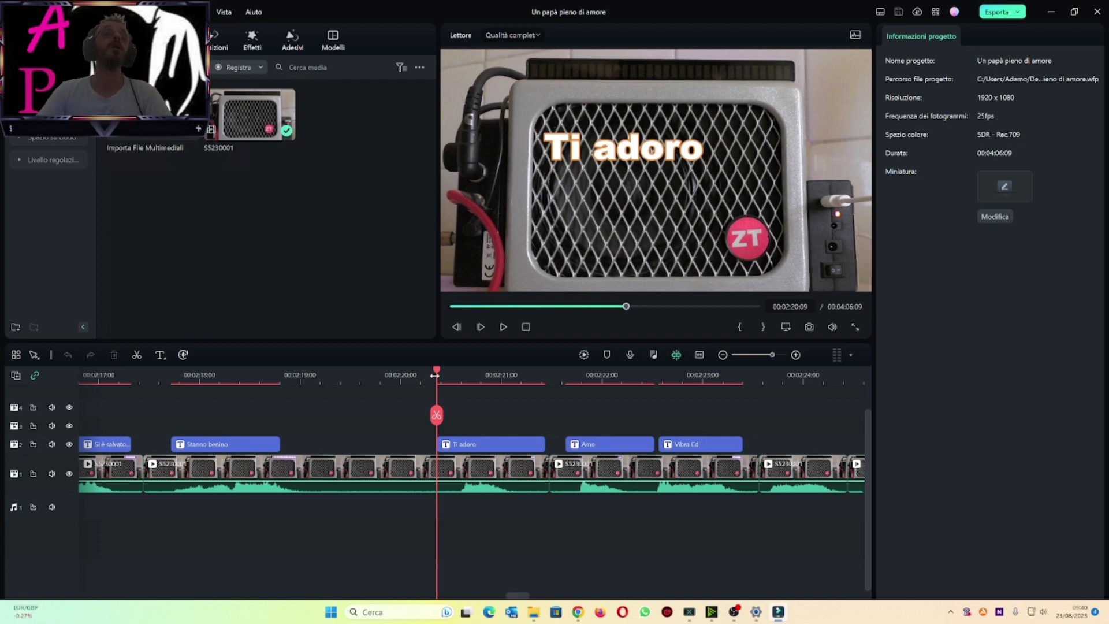
key(space)
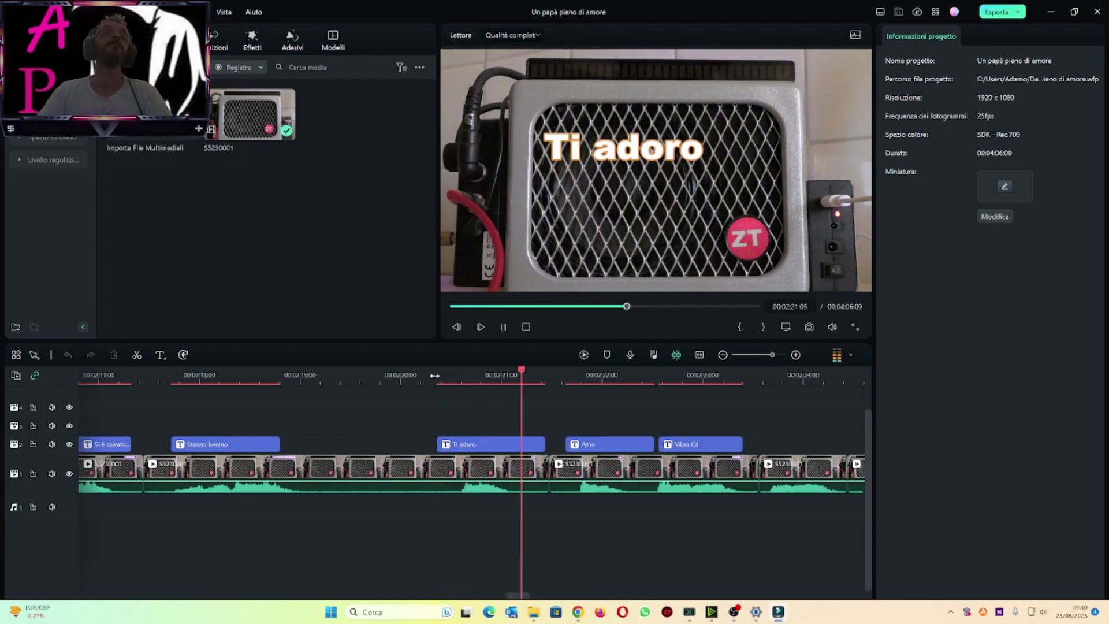
key(space)
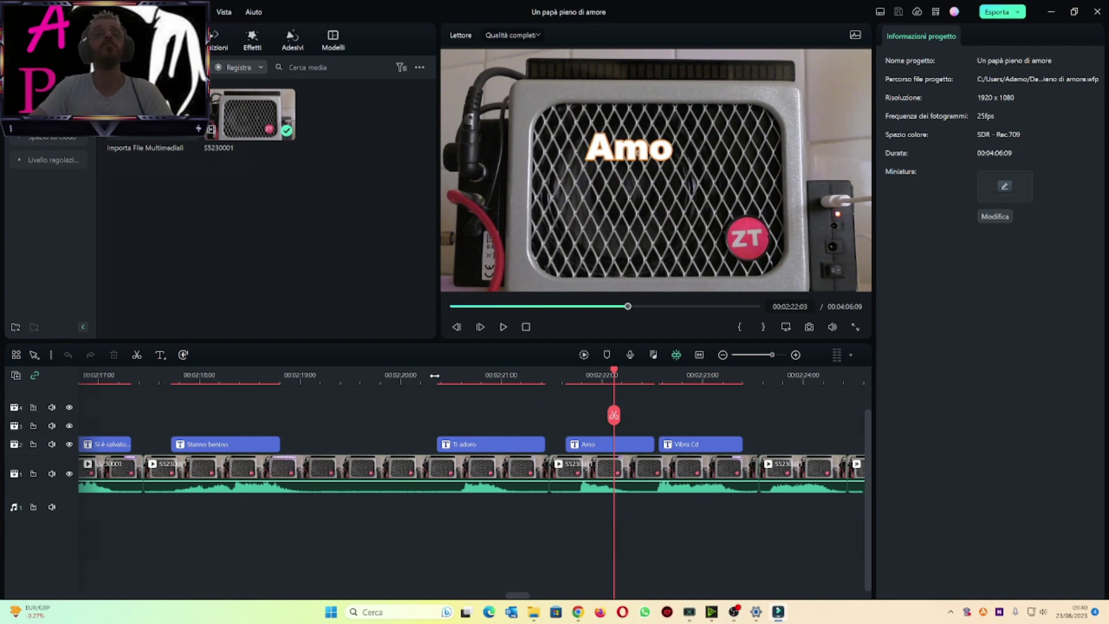
key(space)
key(space)
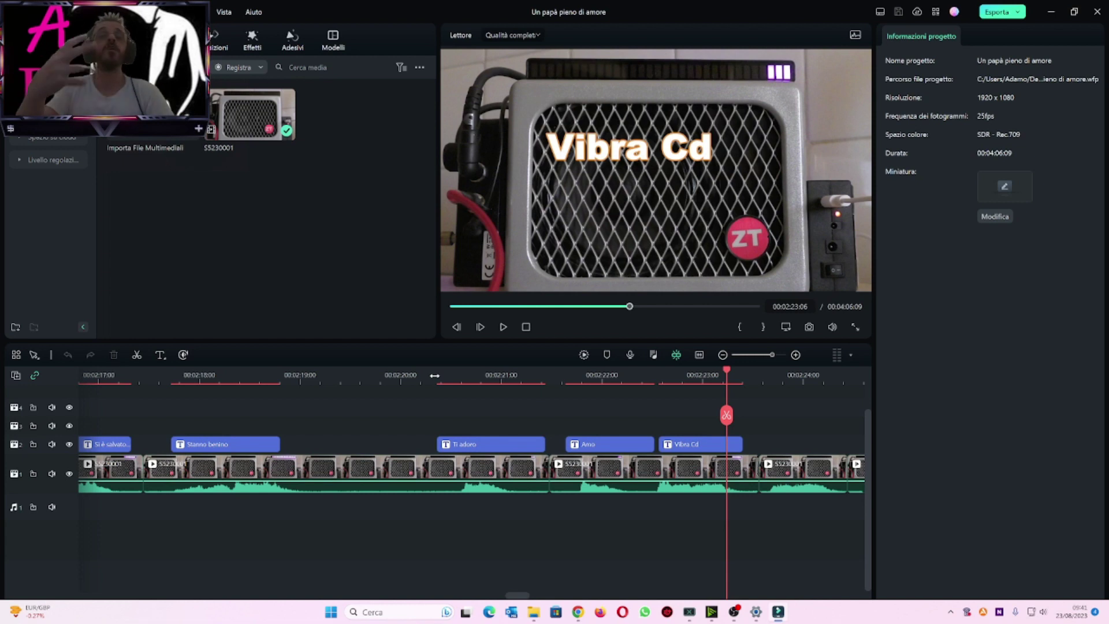
Step: Play the untitled passage after "Vibra Cd" and replay it from the end of that title's clip
key(space)
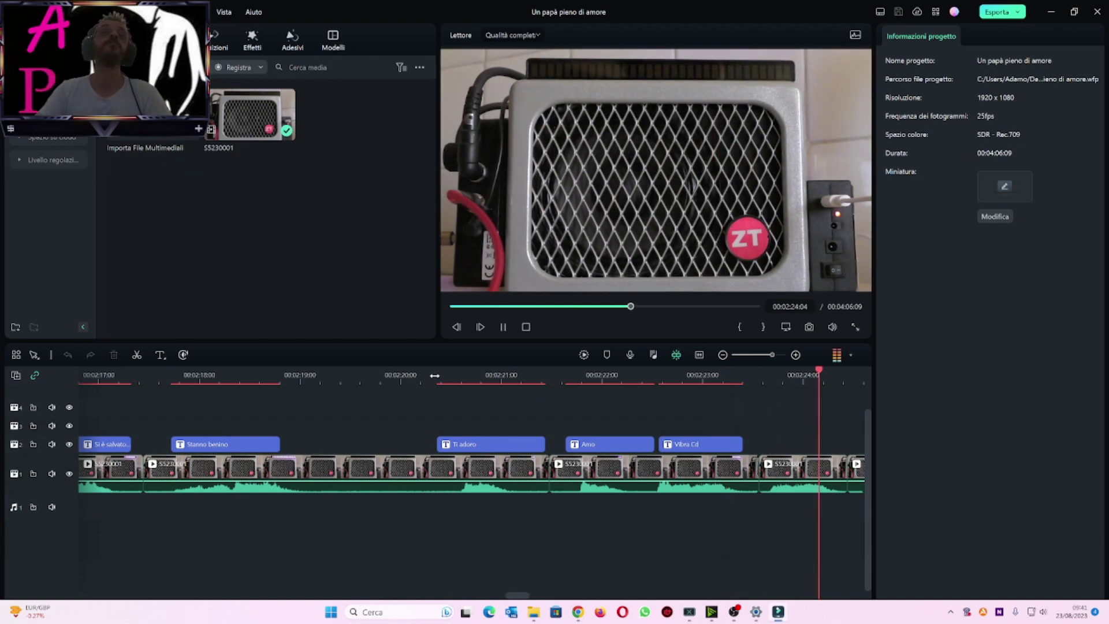
key(space)
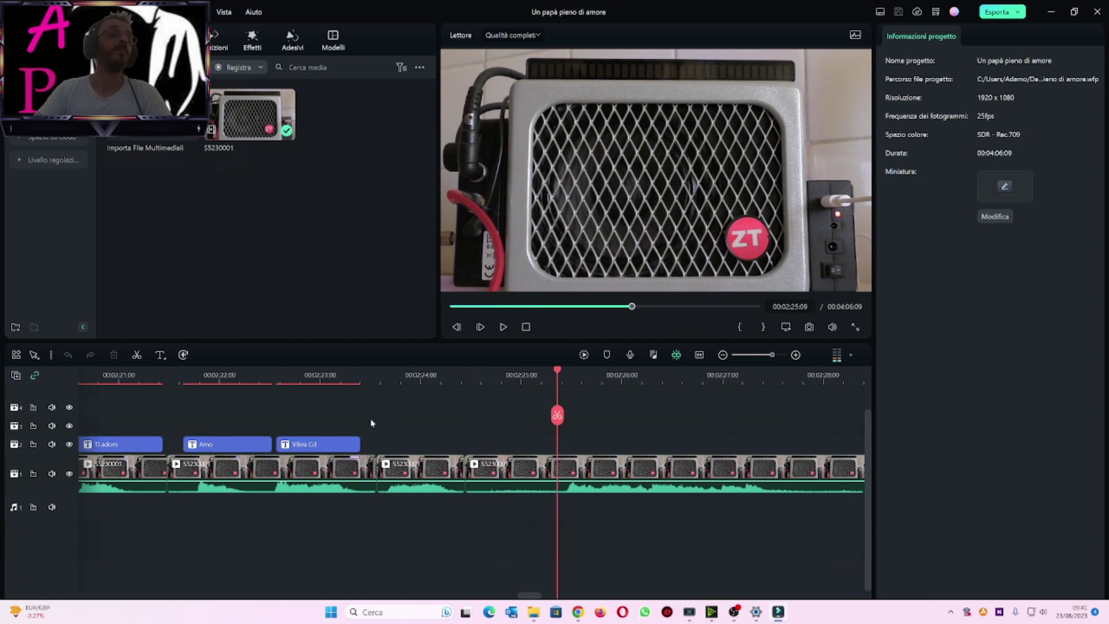
click(377, 379)
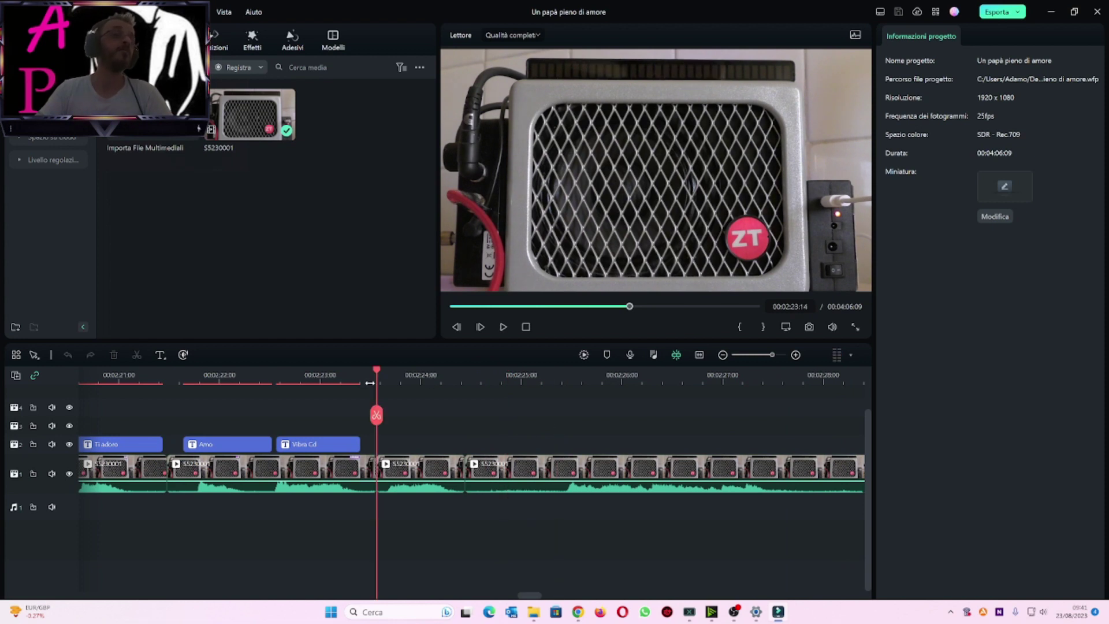
key(space)
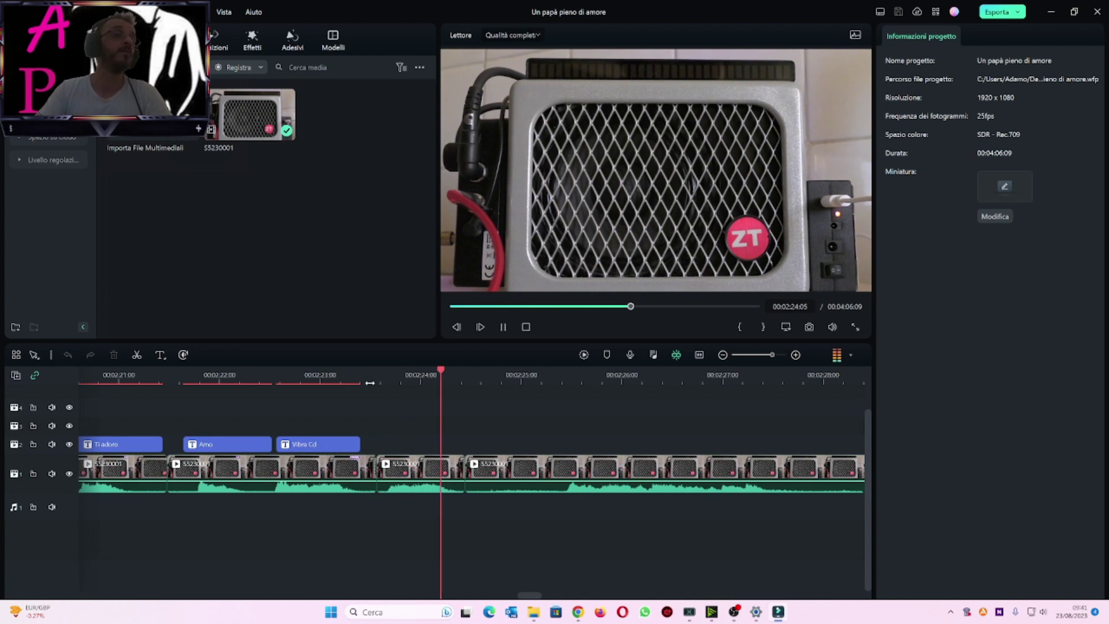
key(space)
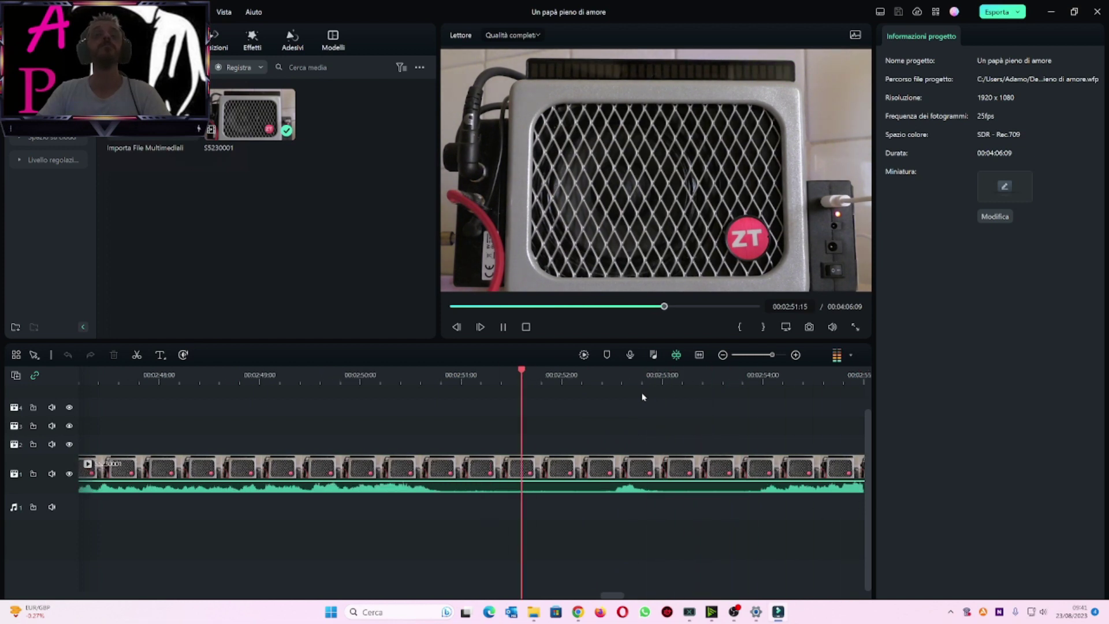
Step: Play the untitled footage around 00:02:53 and on to about 00:02:59, pausing between the spoken parts
key(space)
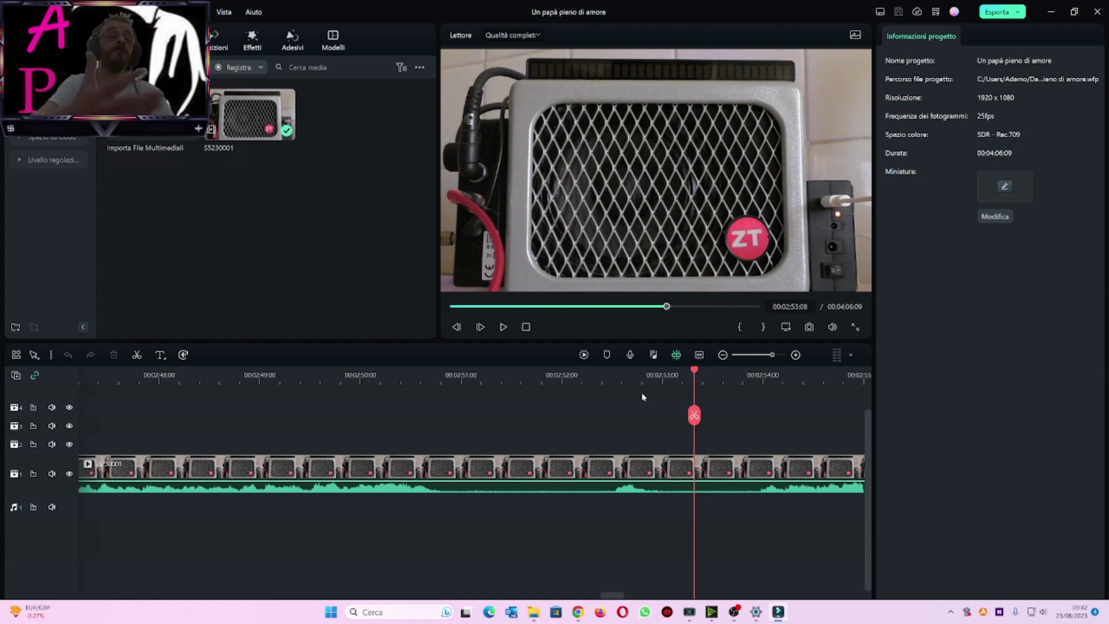
key(space)
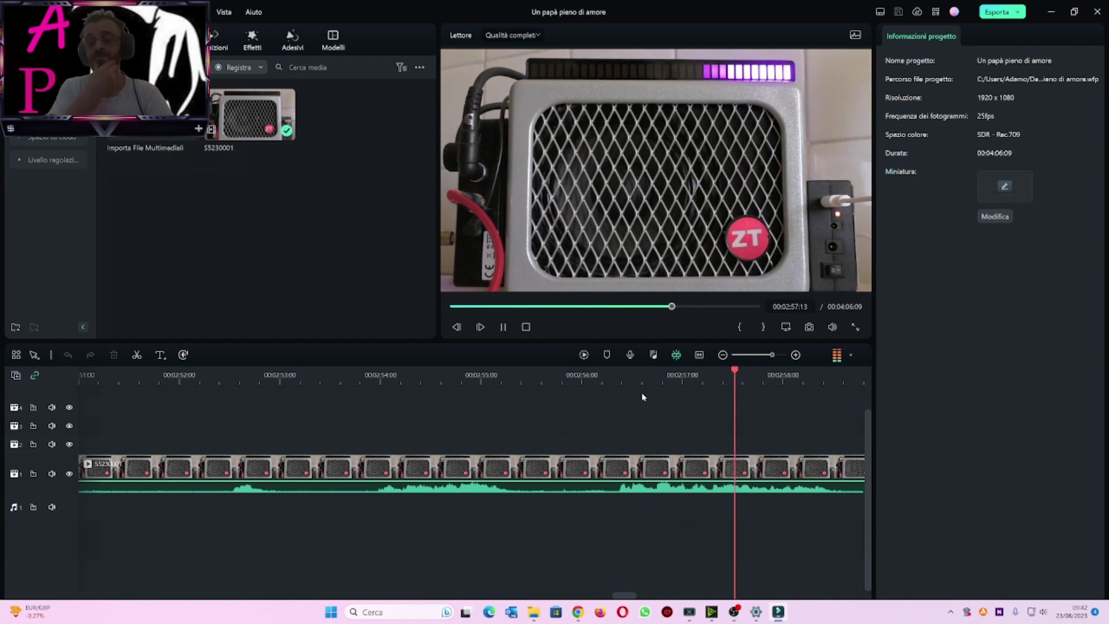
key(space)
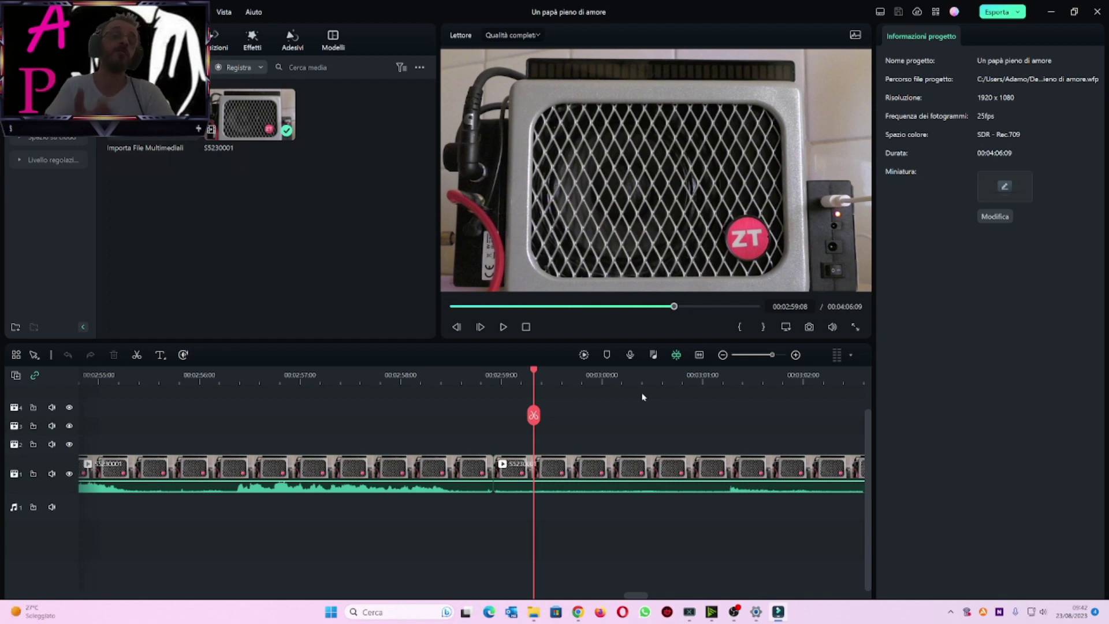
Step: Play on to the "Si parlaci fai affinità" title and replay from just before "Bello" through the title following it
key(space)
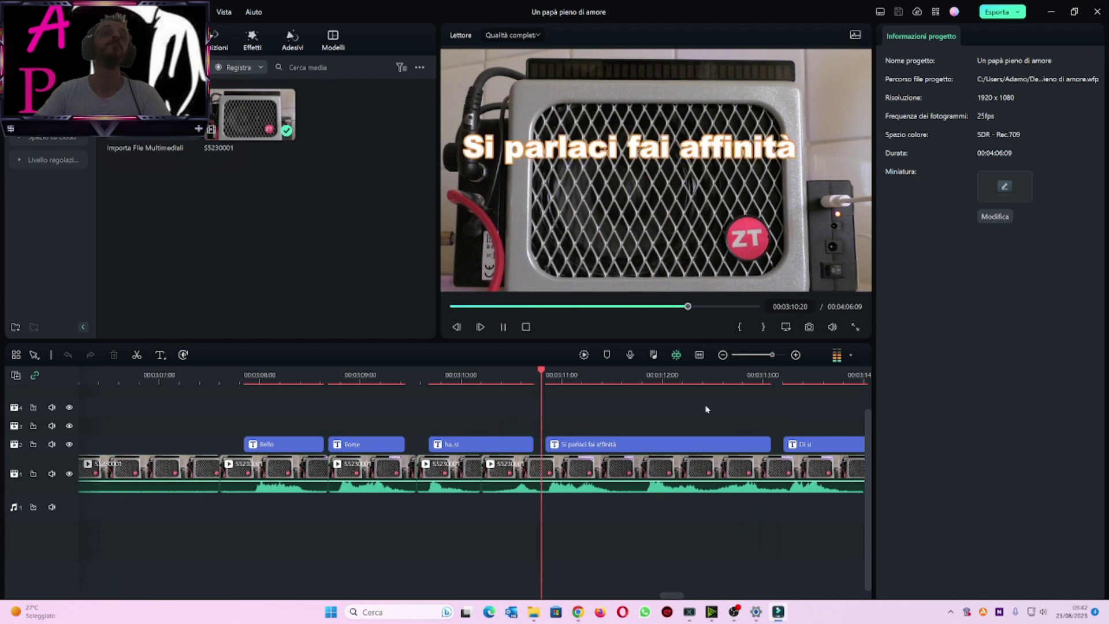
key(space)
click(237, 380)
key(space)
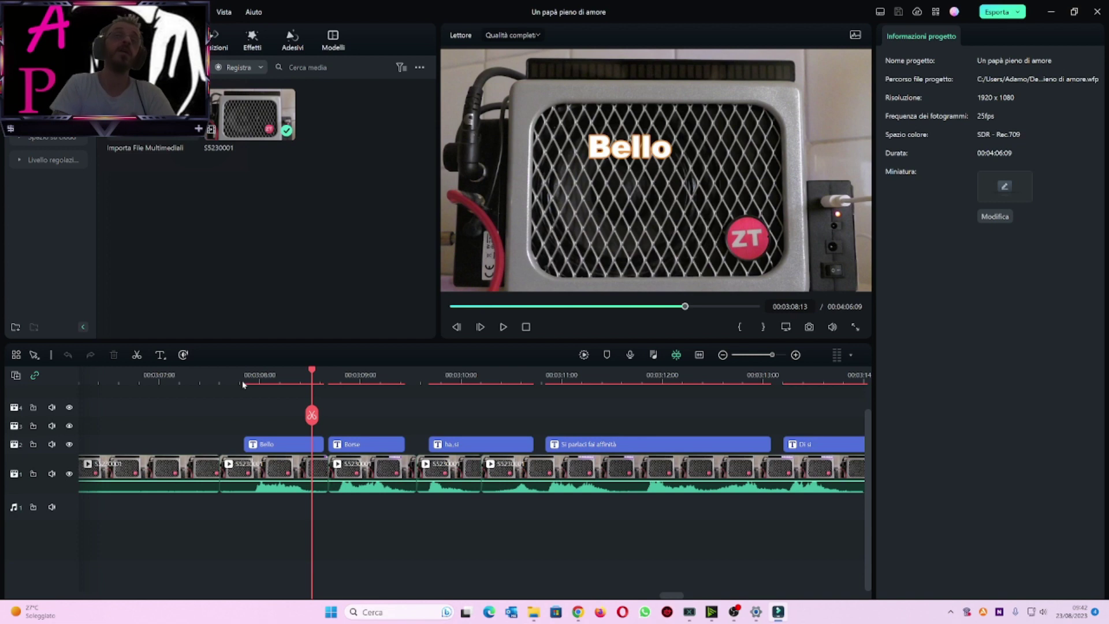
key(space)
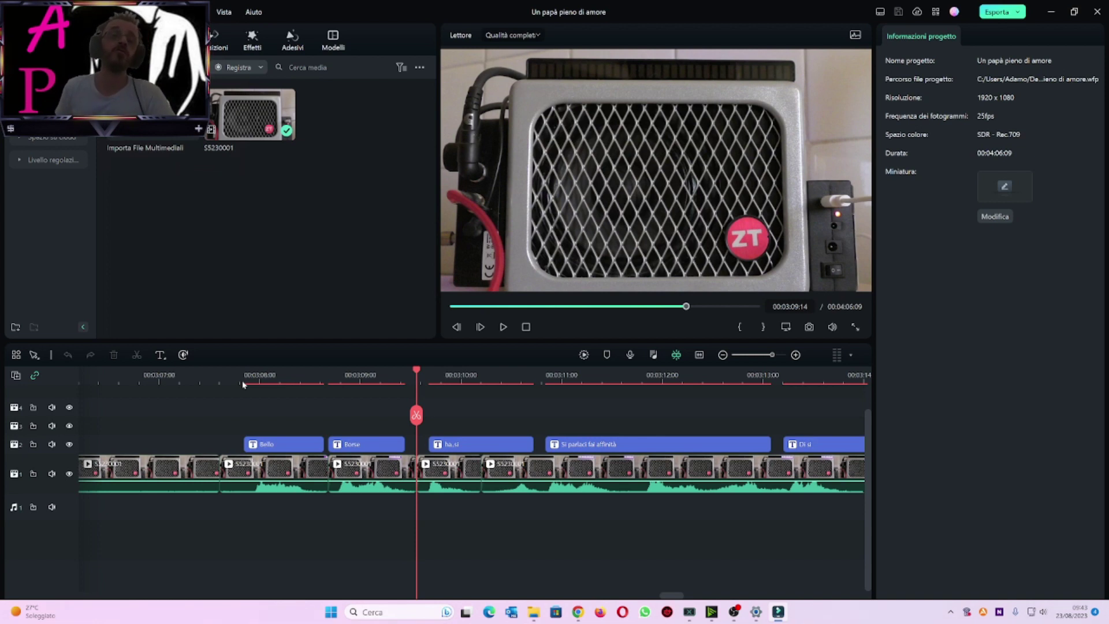
Step: Play the "ha..si", "Si parlaci fai affinità" and "Di si" titles one after another, pausing after each
key(space)
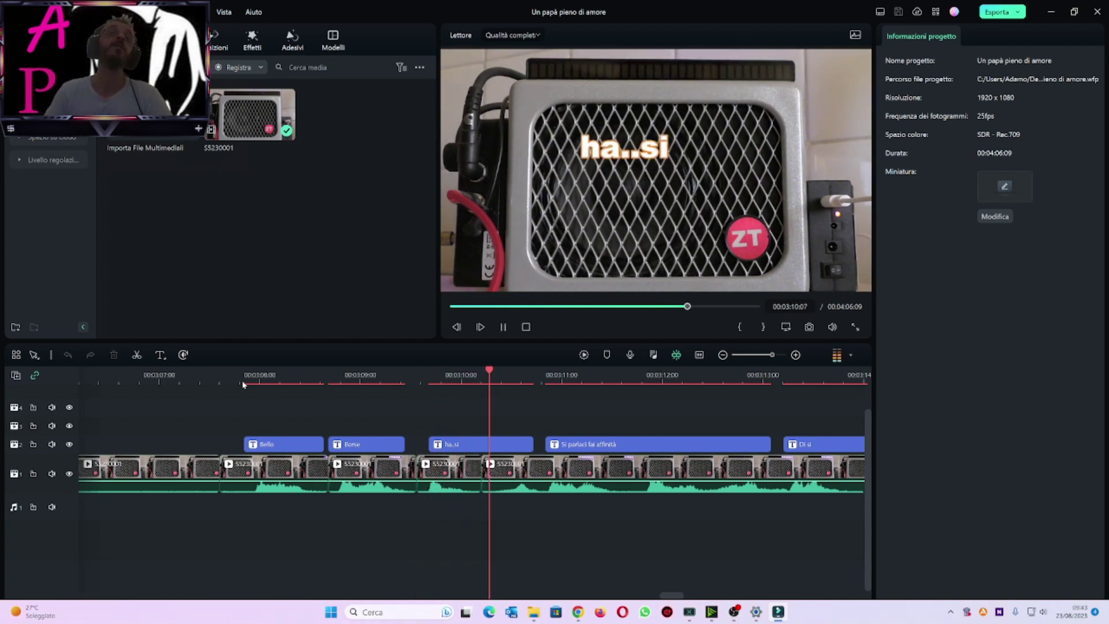
key(space)
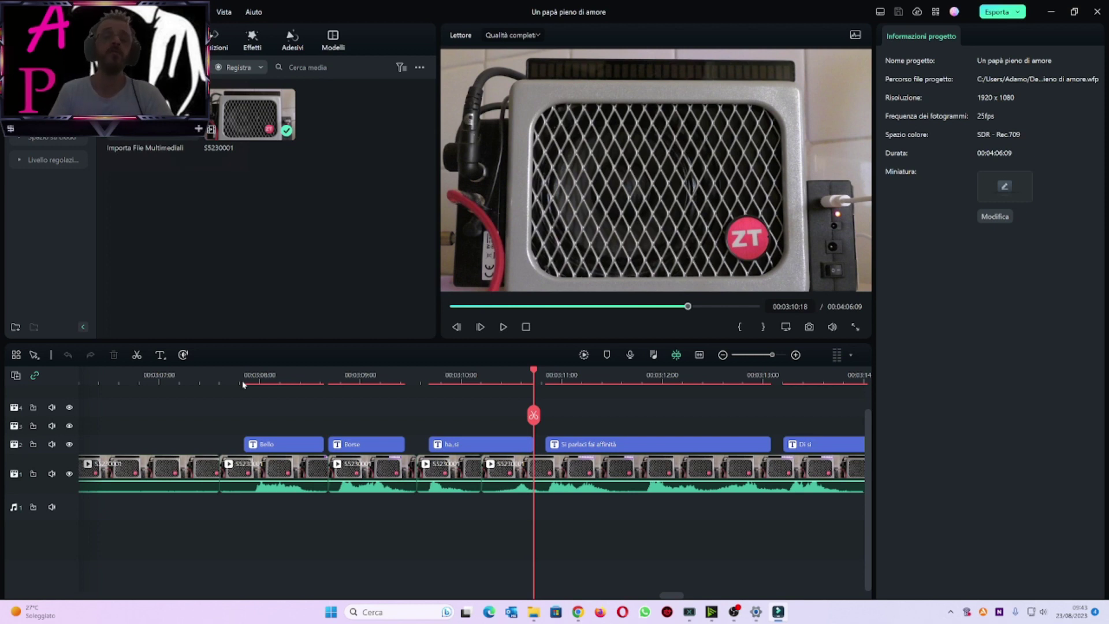
key(space)
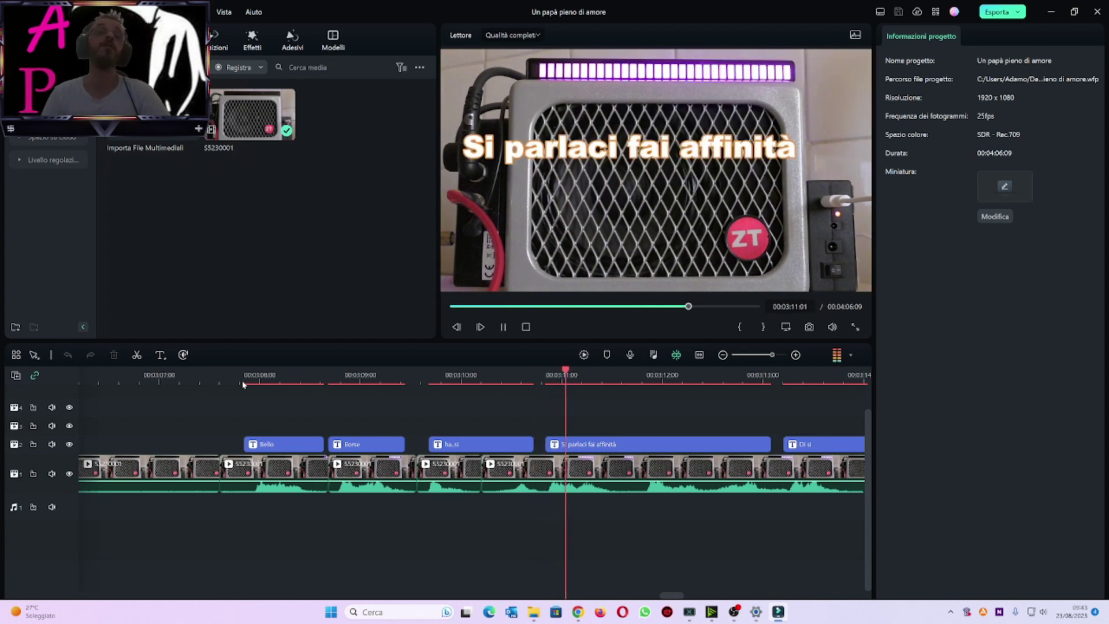
key(space)
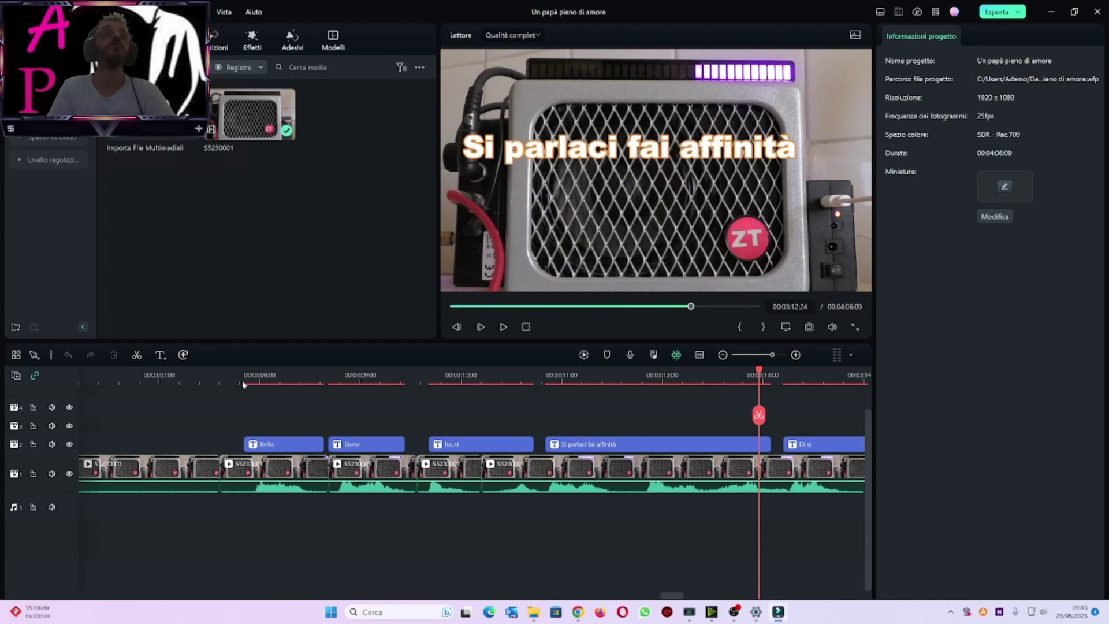
key(space)
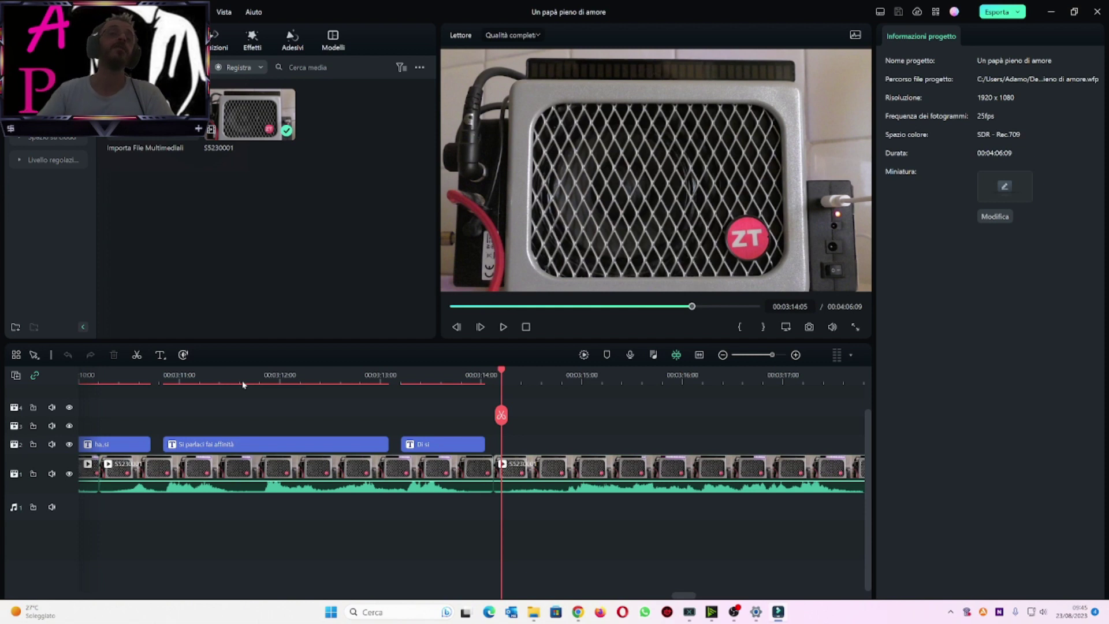
Step: Play on to about 00:03:35 and replay the "Troppa gente" title and the one after it, pausing after each
key(space)
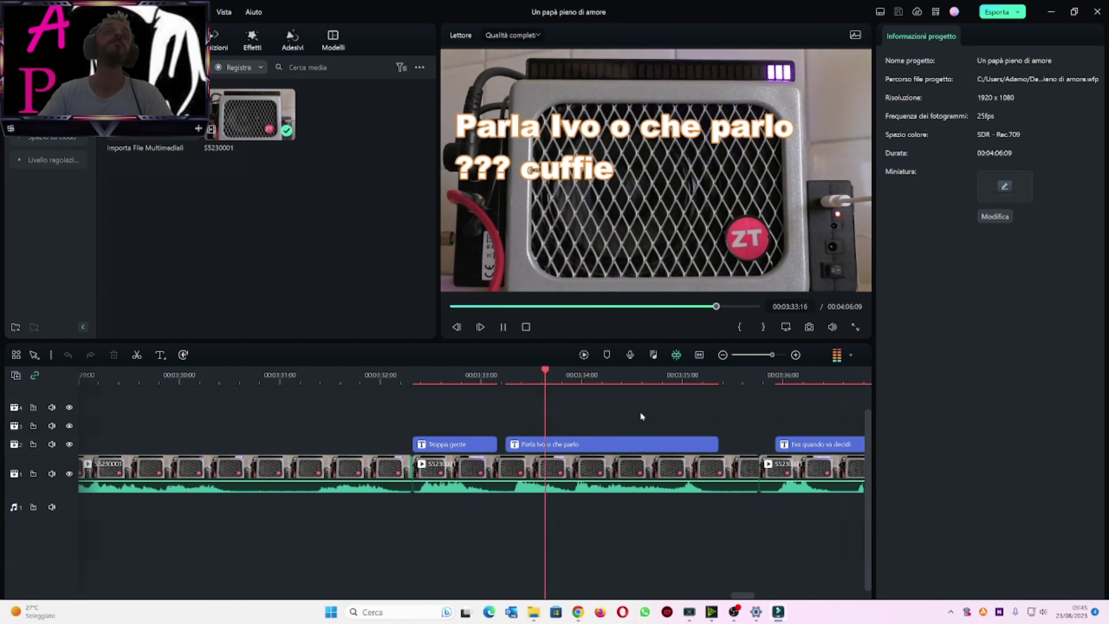
key(space)
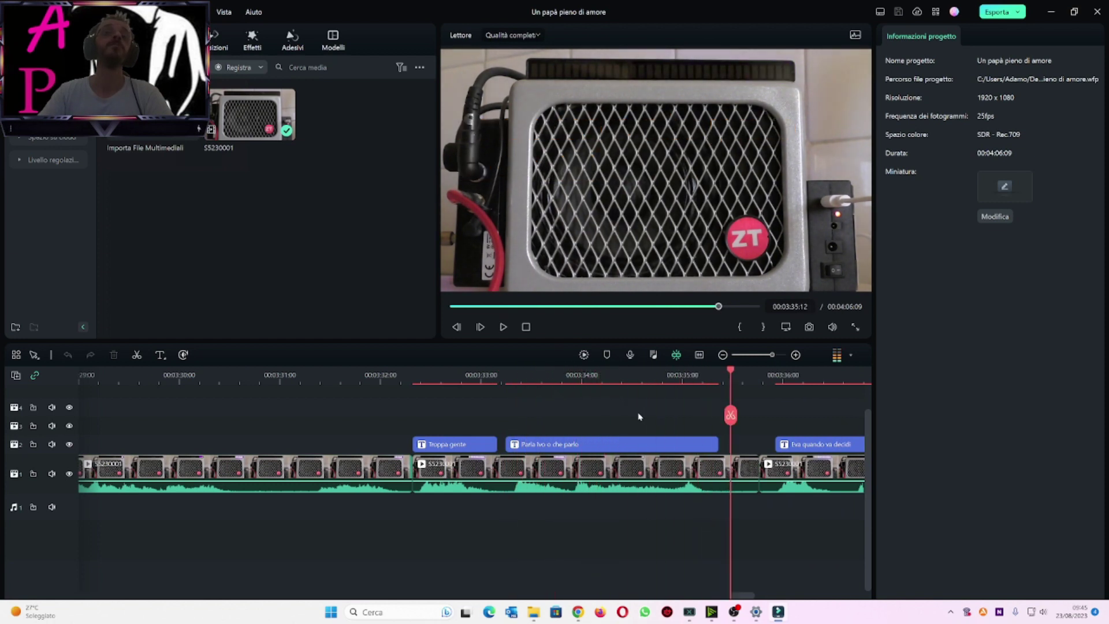
click(408, 377)
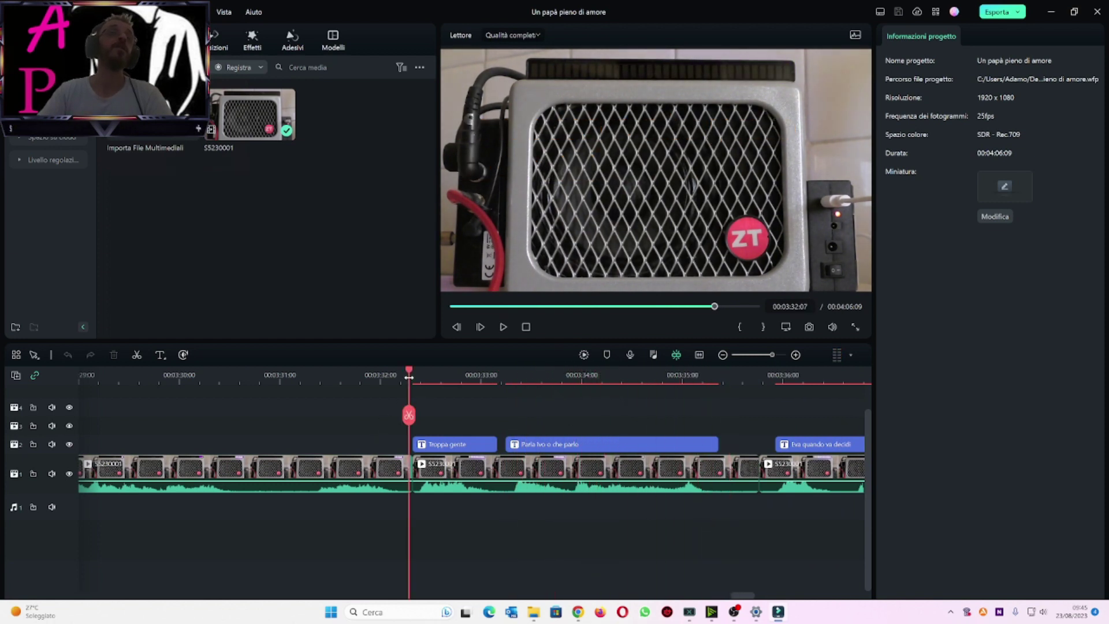
key(space)
key(space)
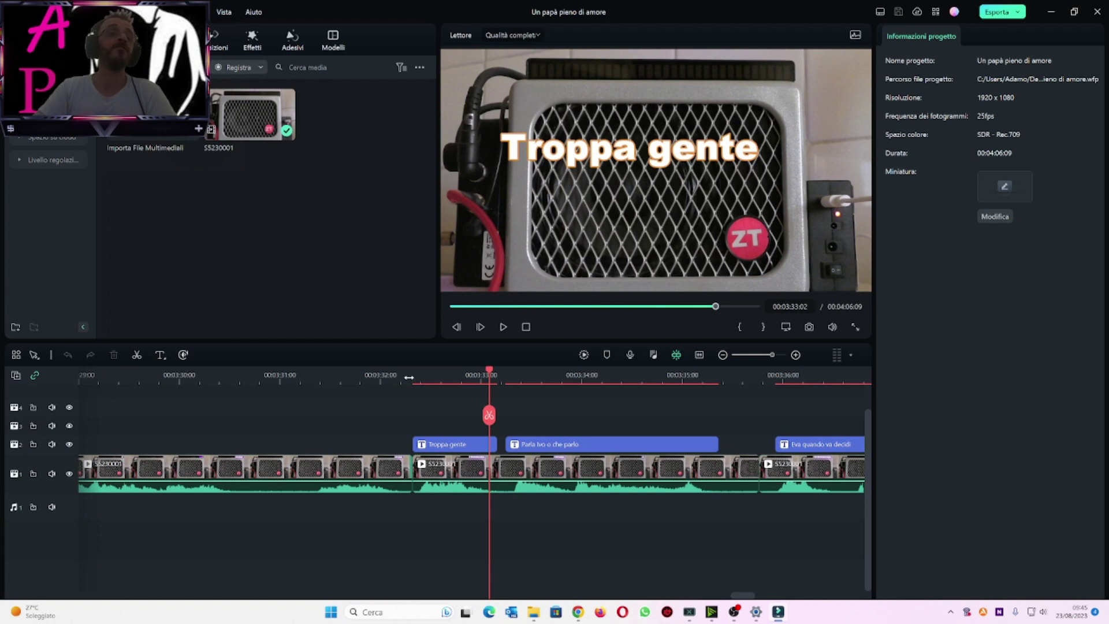
key(space)
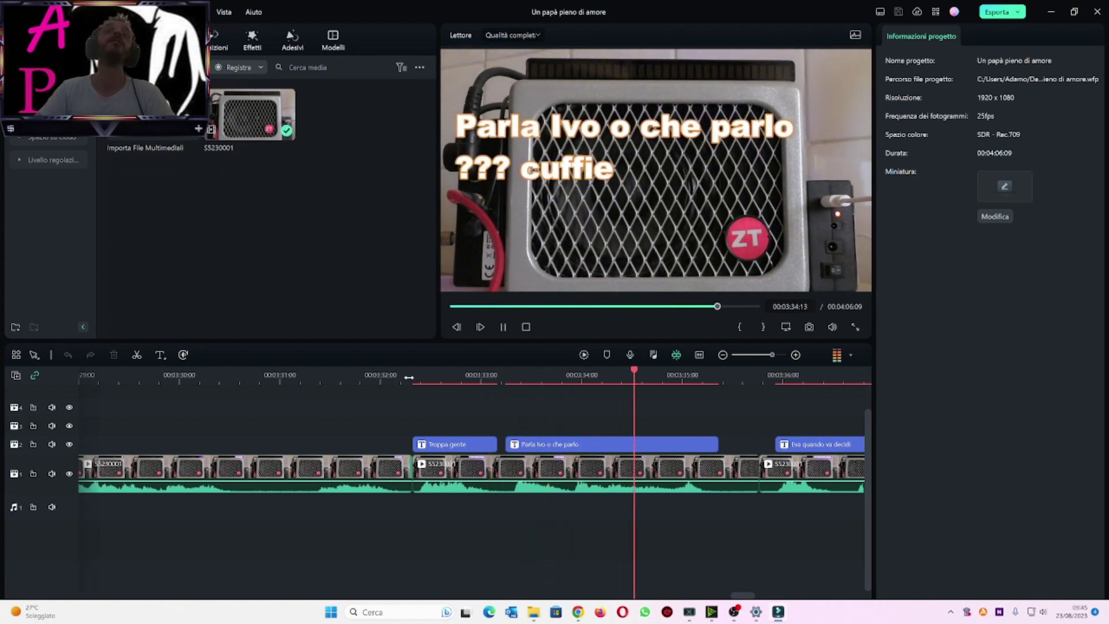
key(space)
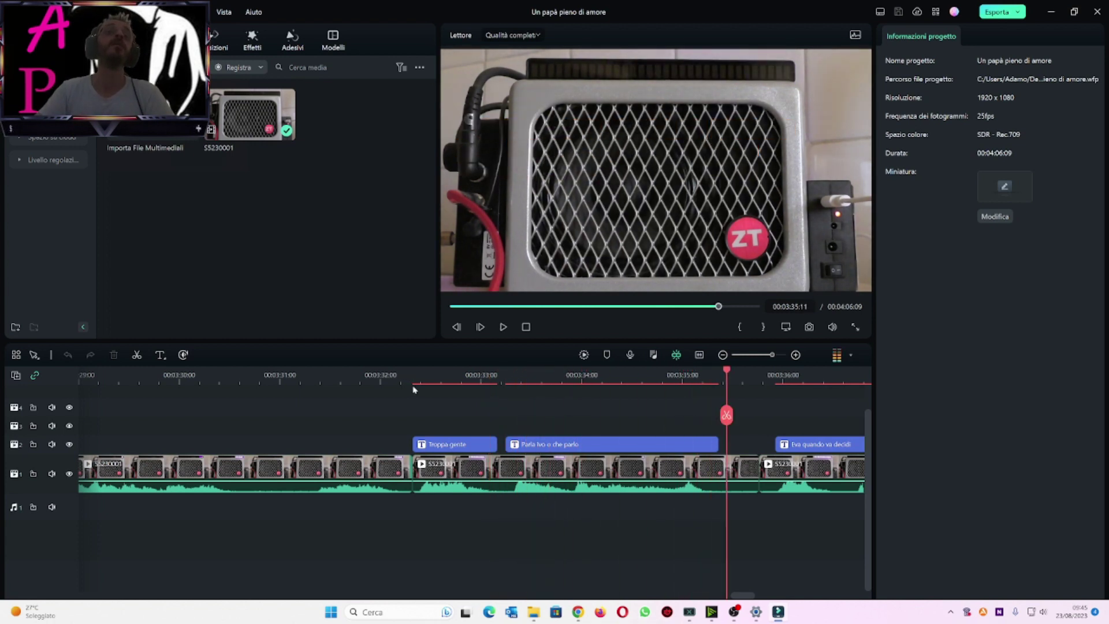
Step: Replay the title ending in "??? cuffie" on its own and play on through the "quando va decidi" title
click(501, 378)
key(space)
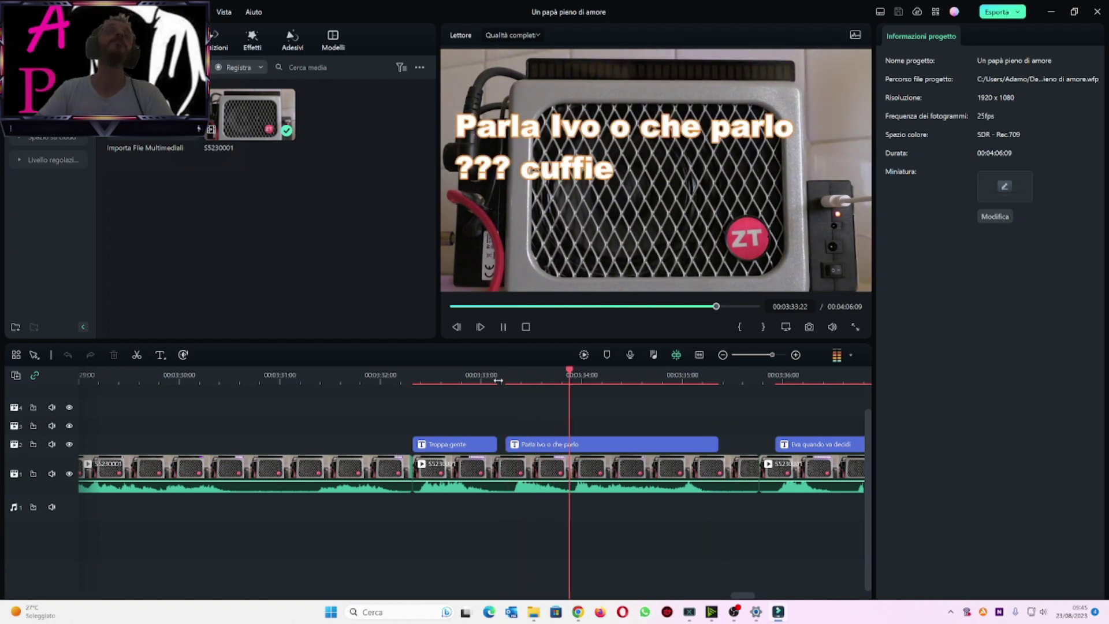
key(space)
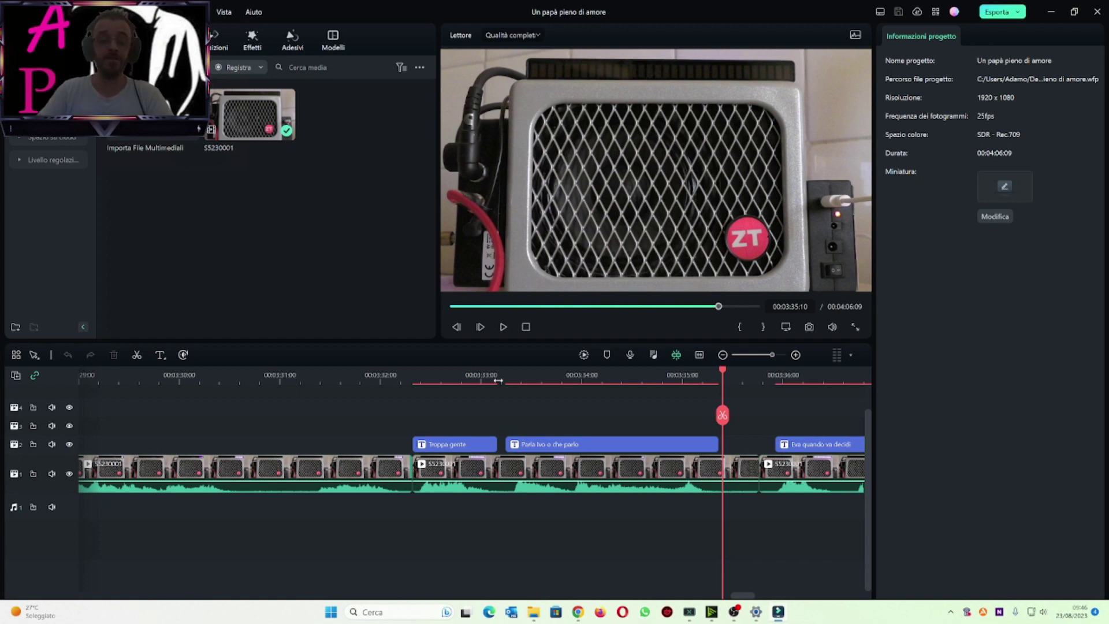
key(space)
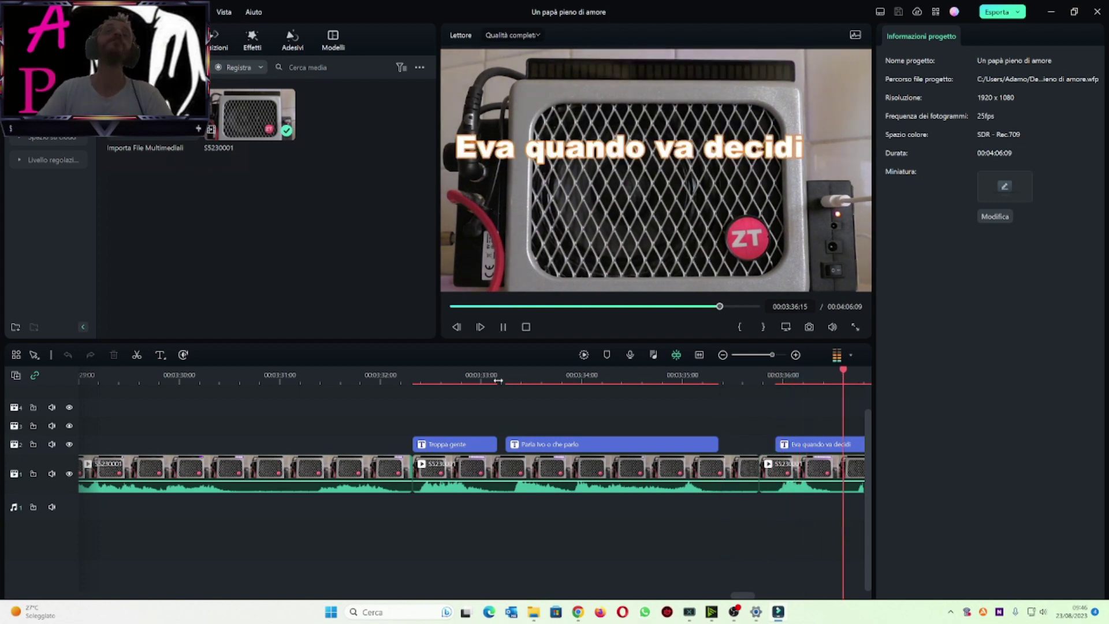
key(space)
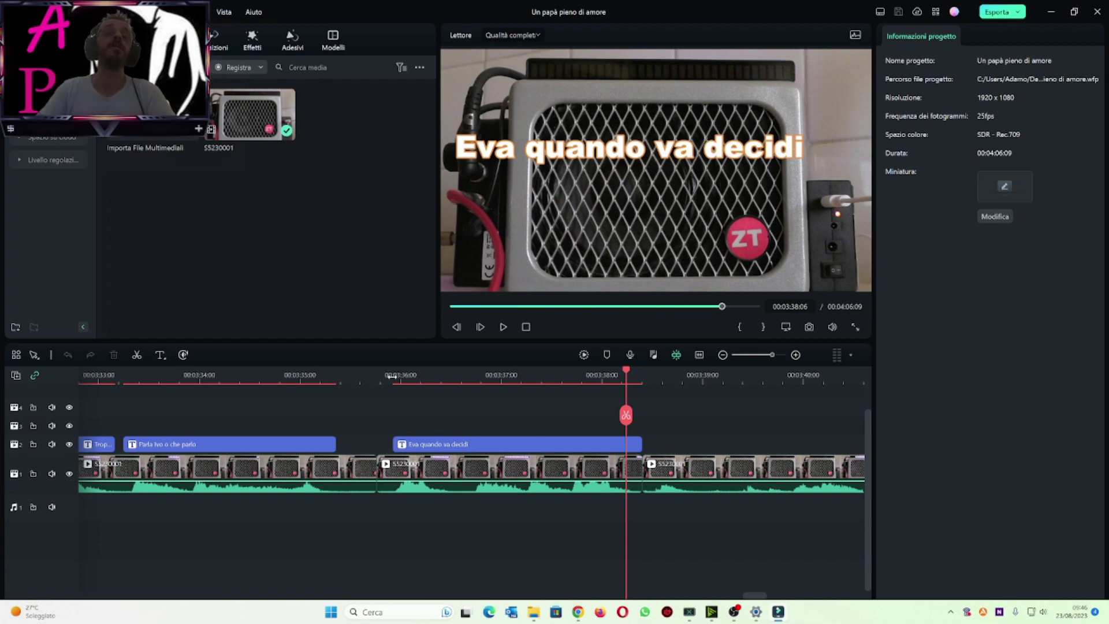
Step: Play on past the "Idee troppe" title and replay from the start of "Dopo li paga" through "poi dove"
key(space)
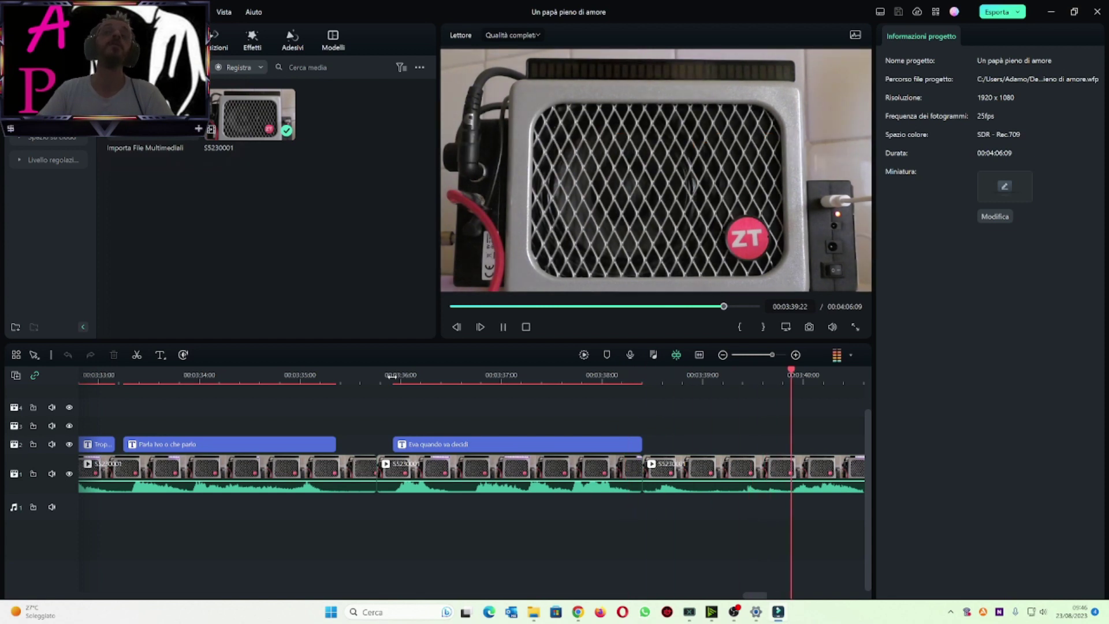
click(721, 354)
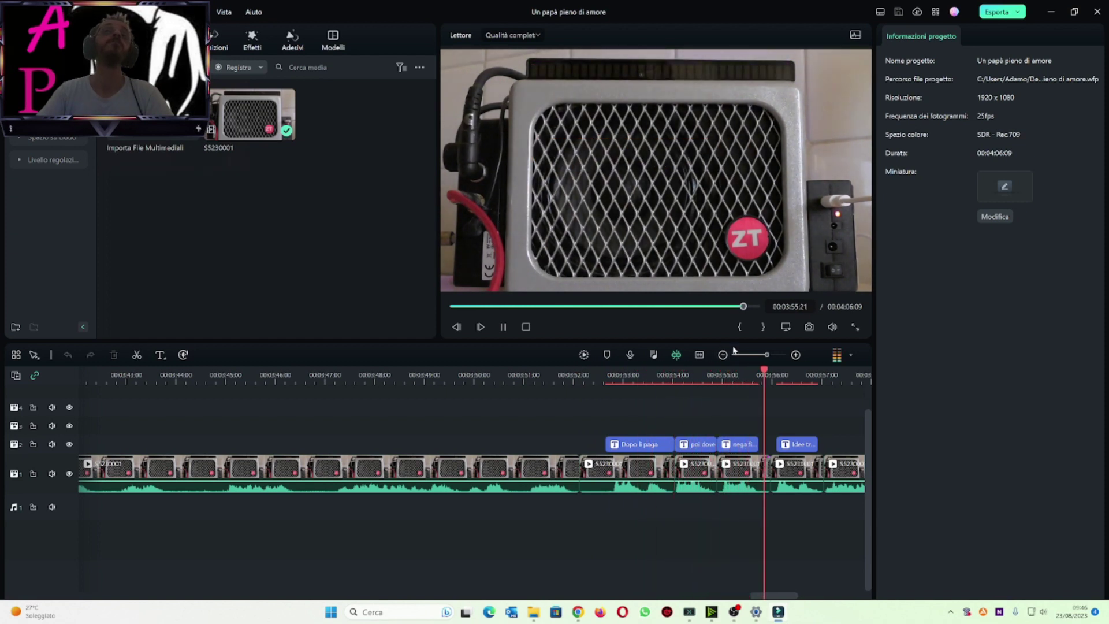
key(space)
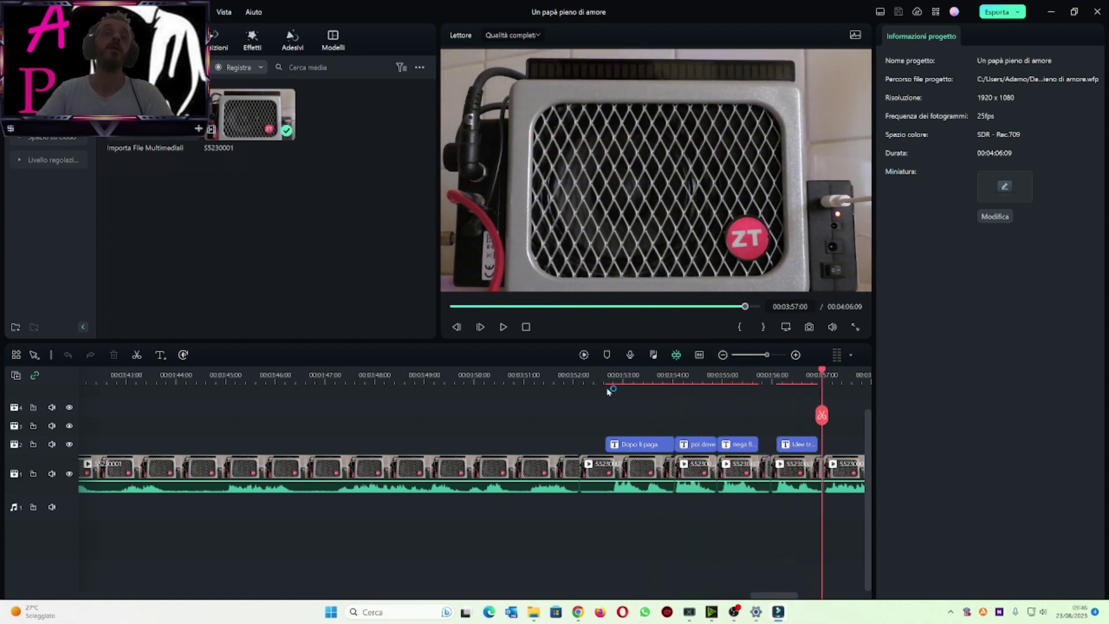
click(605, 373)
click(795, 355)
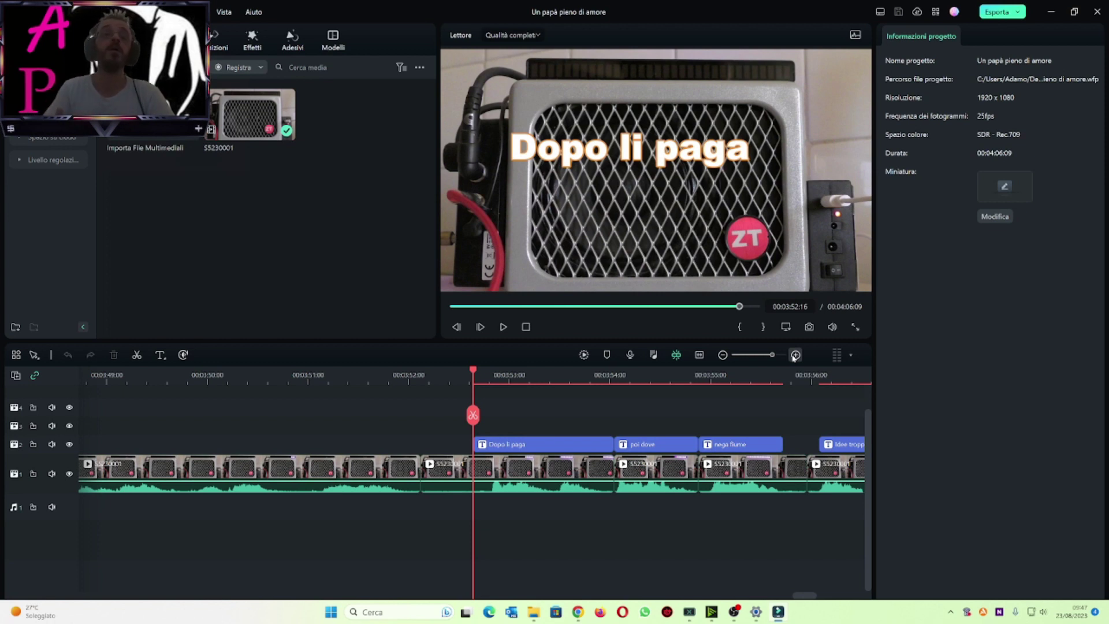
key(space)
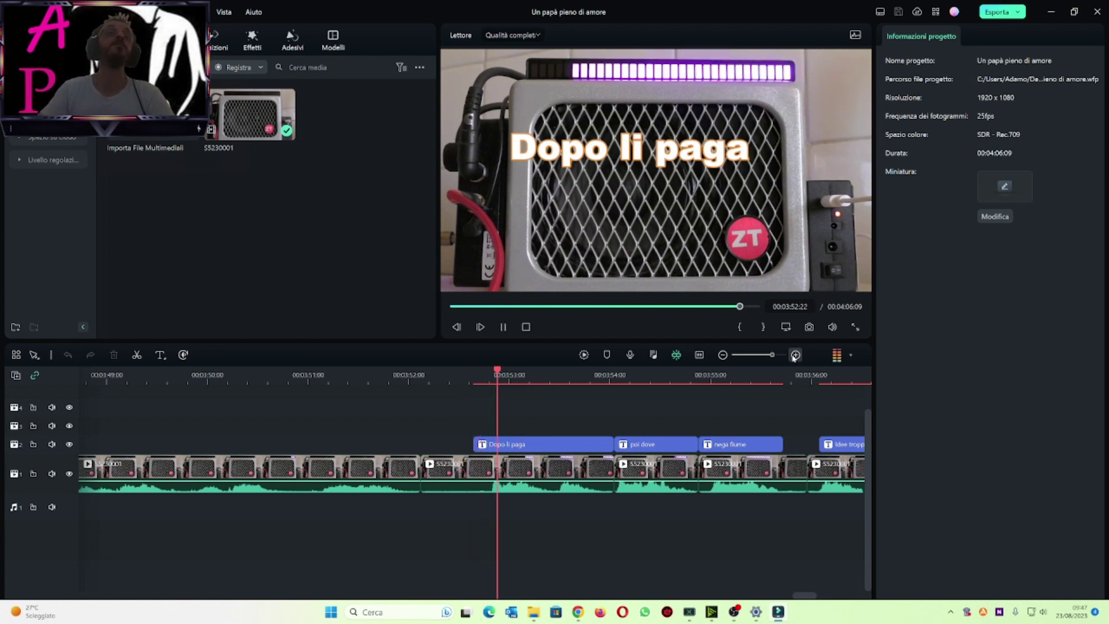
key(space)
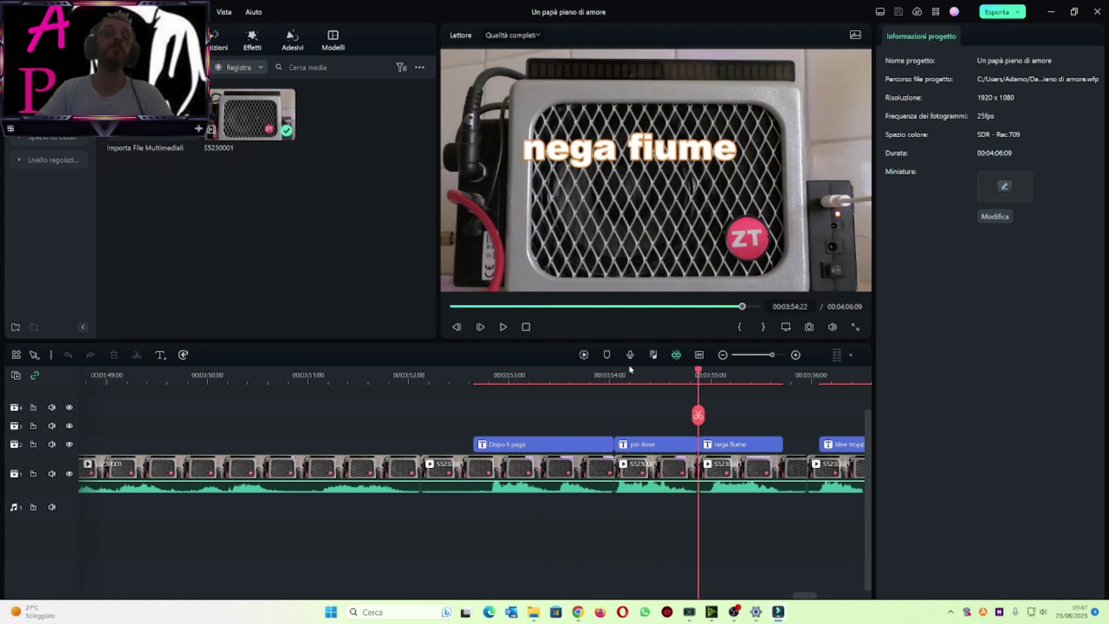
Step: Replay from the start of the "poi dove" title through "nega fiume" and "Idee troppe", pausing at about 00:03:57
click(613, 376)
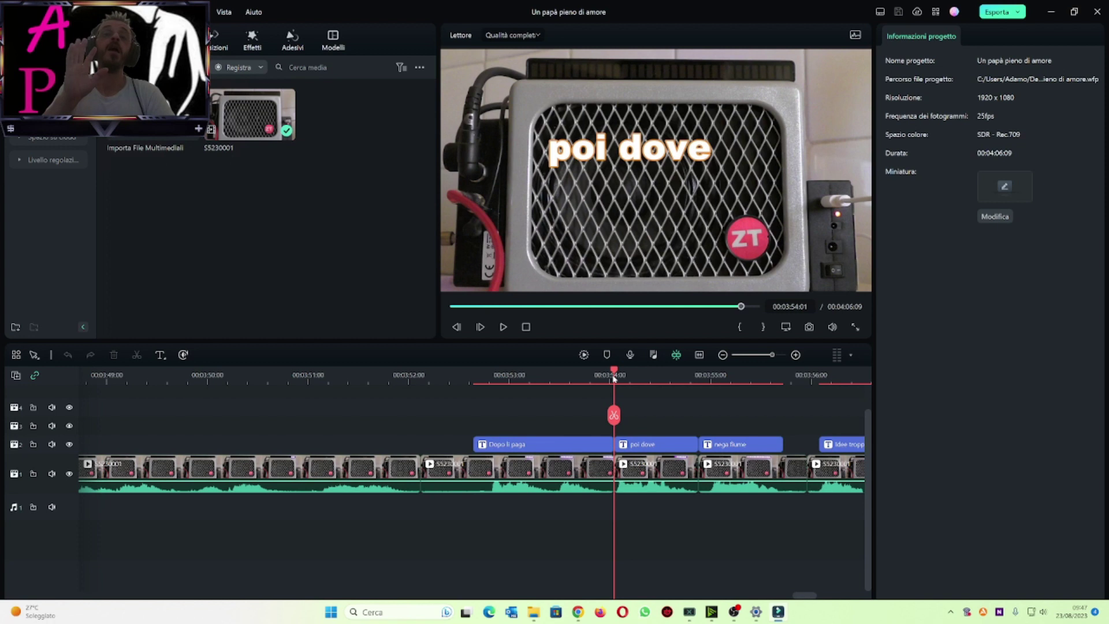
key(space)
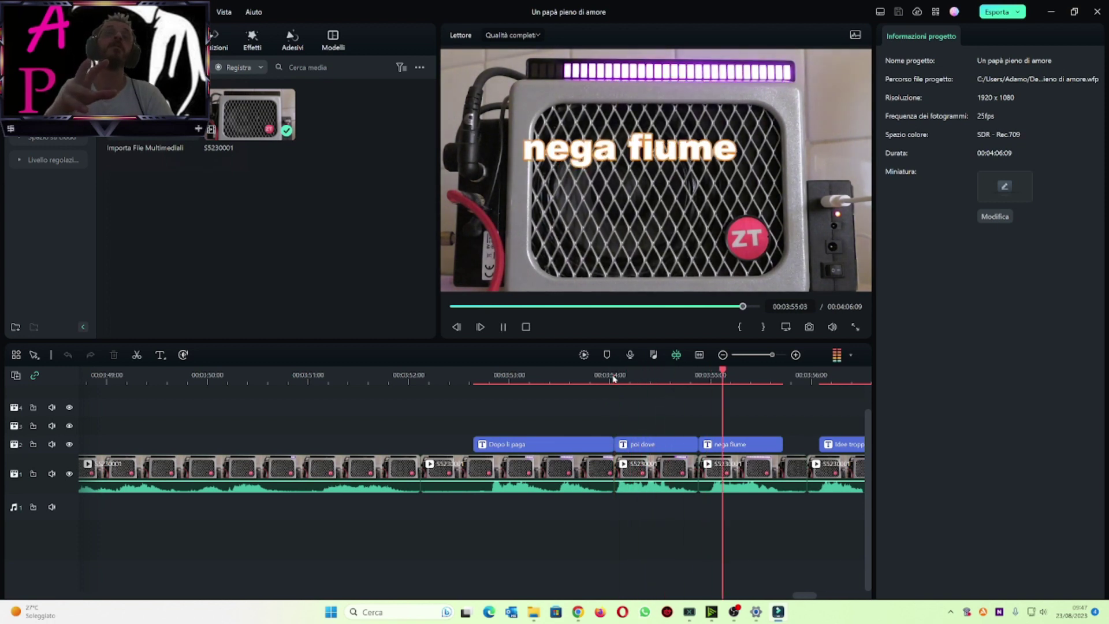
key(space)
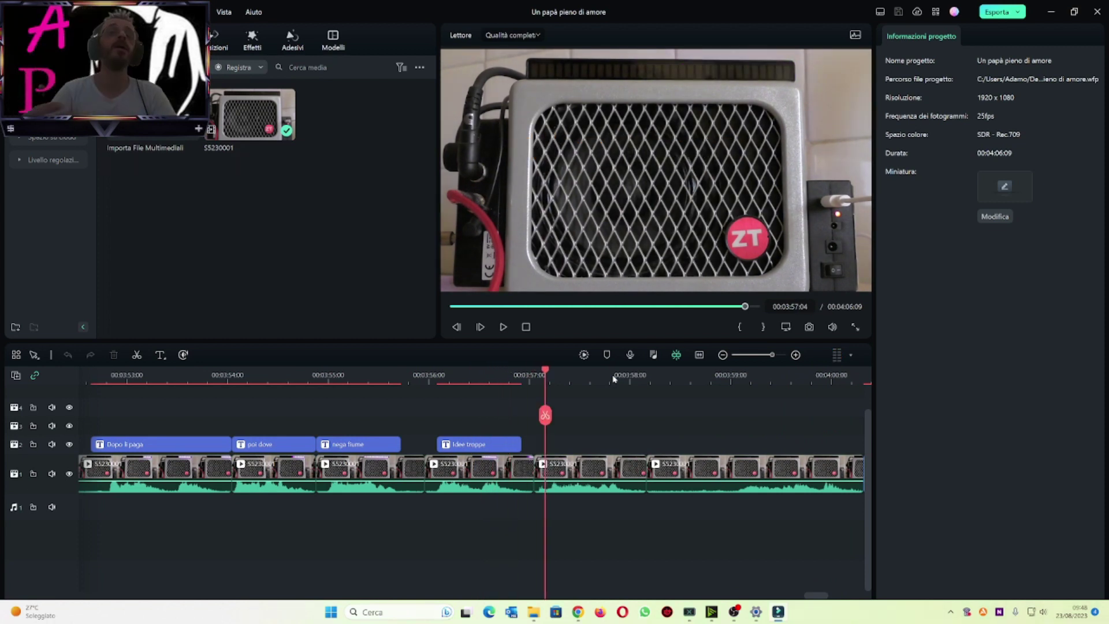
Step: Play the remaining untitled footage up to the start of the closing "GRAZIE" title and pause there
key(space)
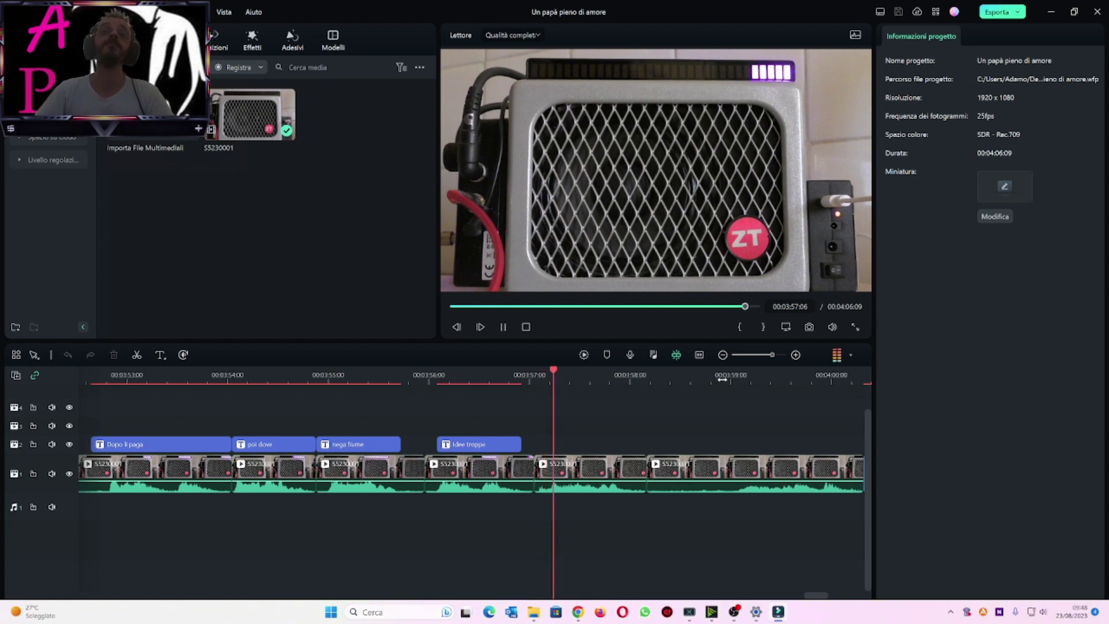
click(722, 355)
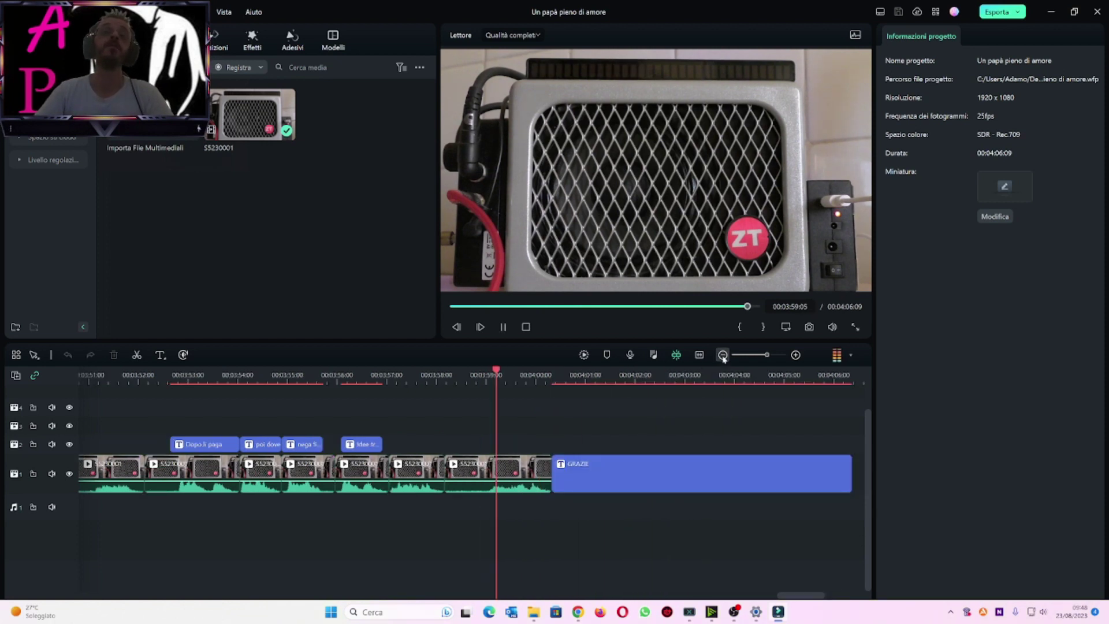
key(space)
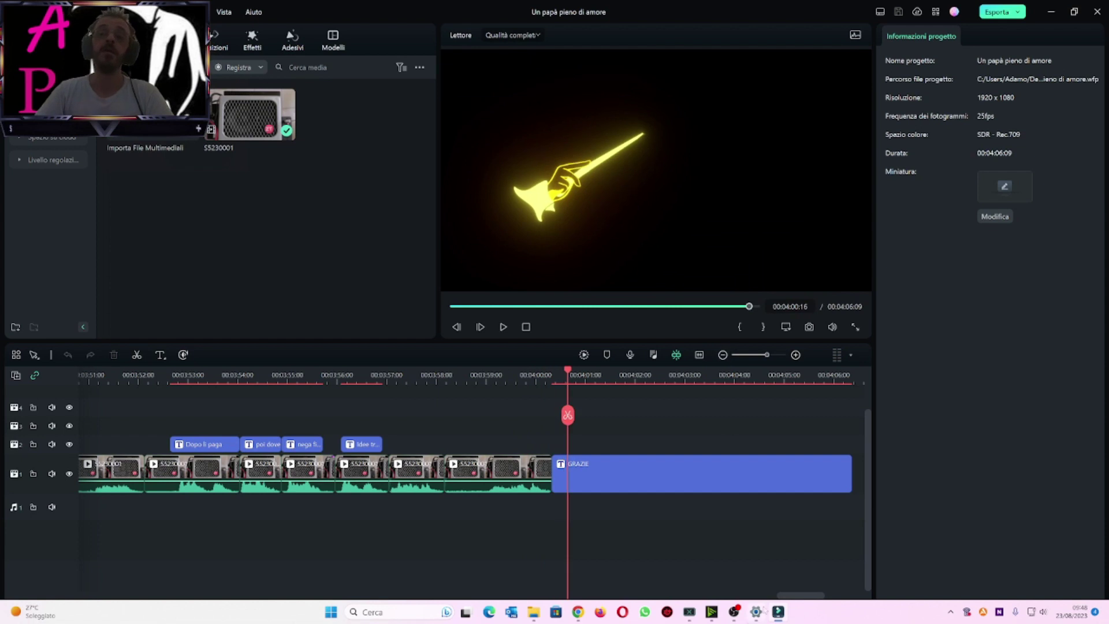
Step: Switch to OBS Studio and change the recorded scene from "Schermo intero" to "Livescreen"
mouse_move(779, 612)
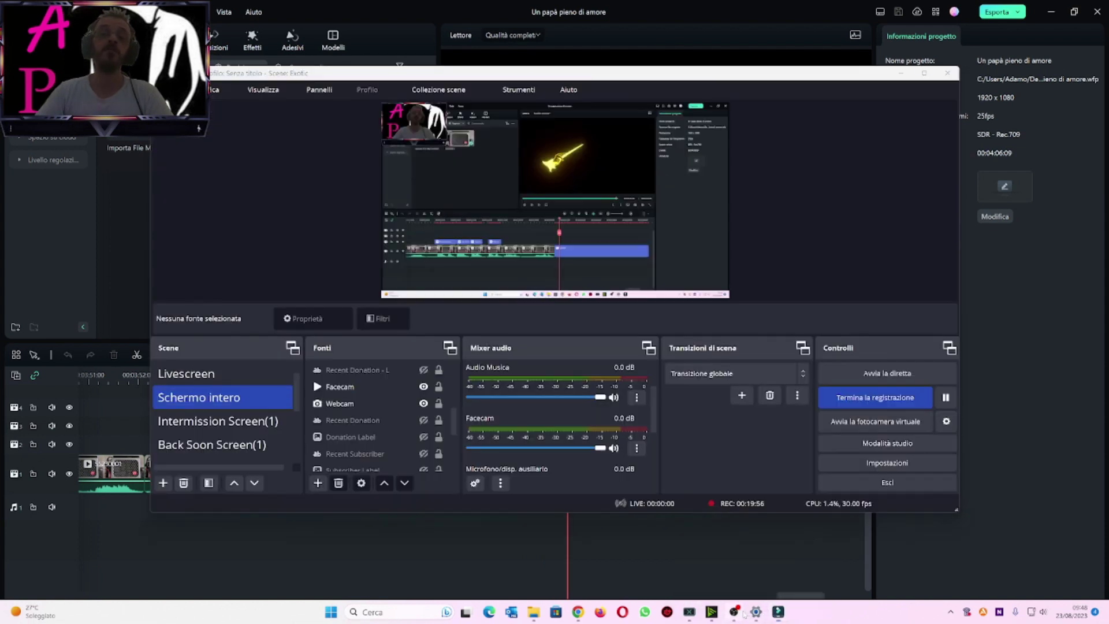
click(733, 612)
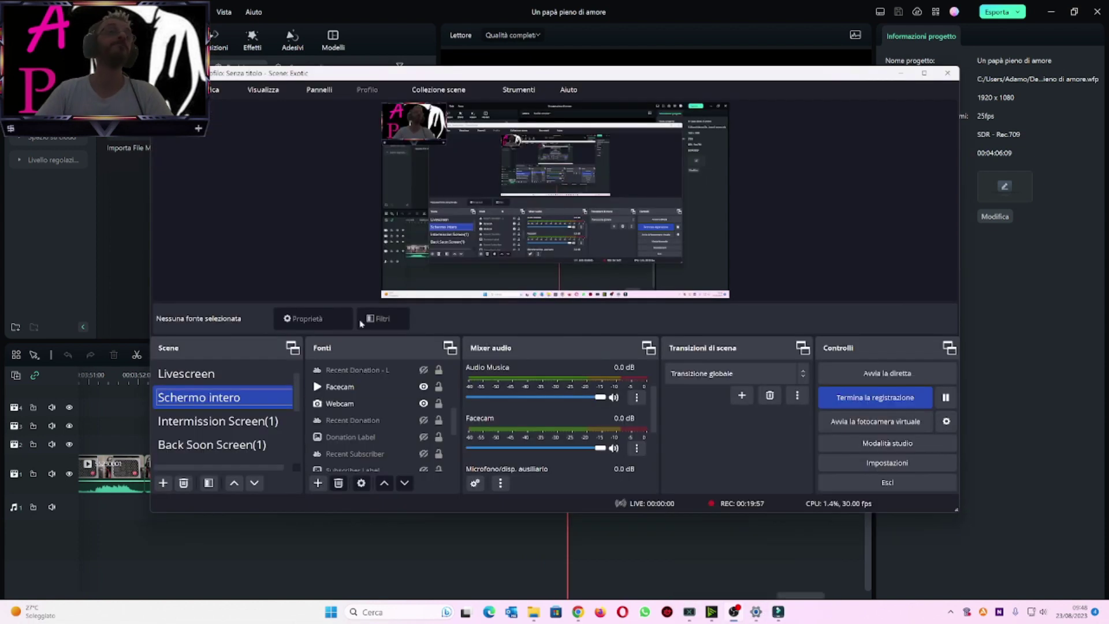
click(230, 376)
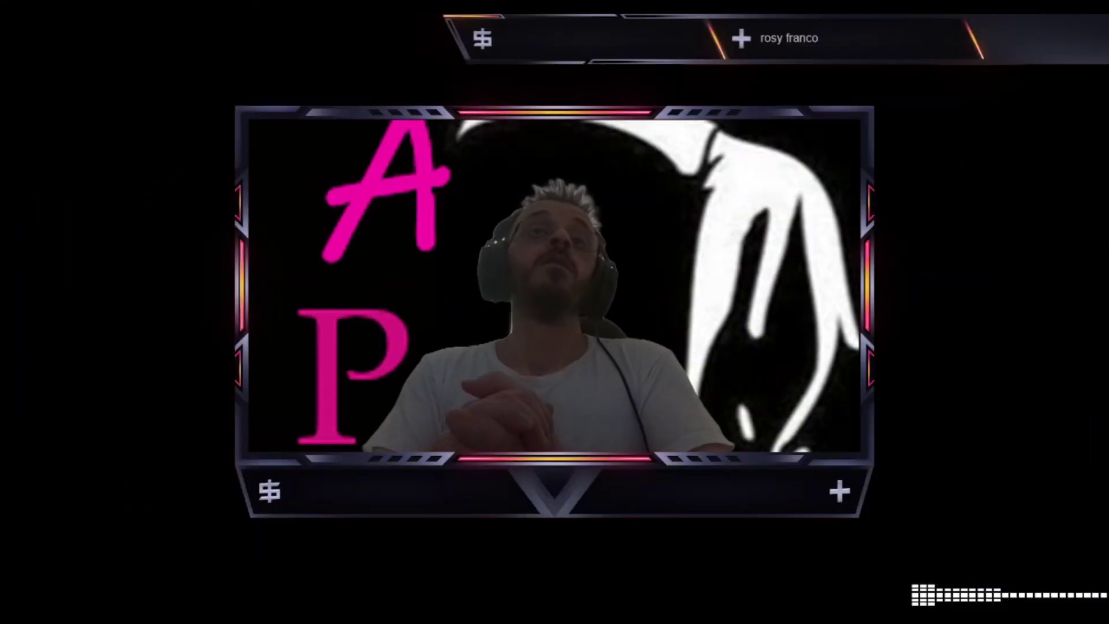